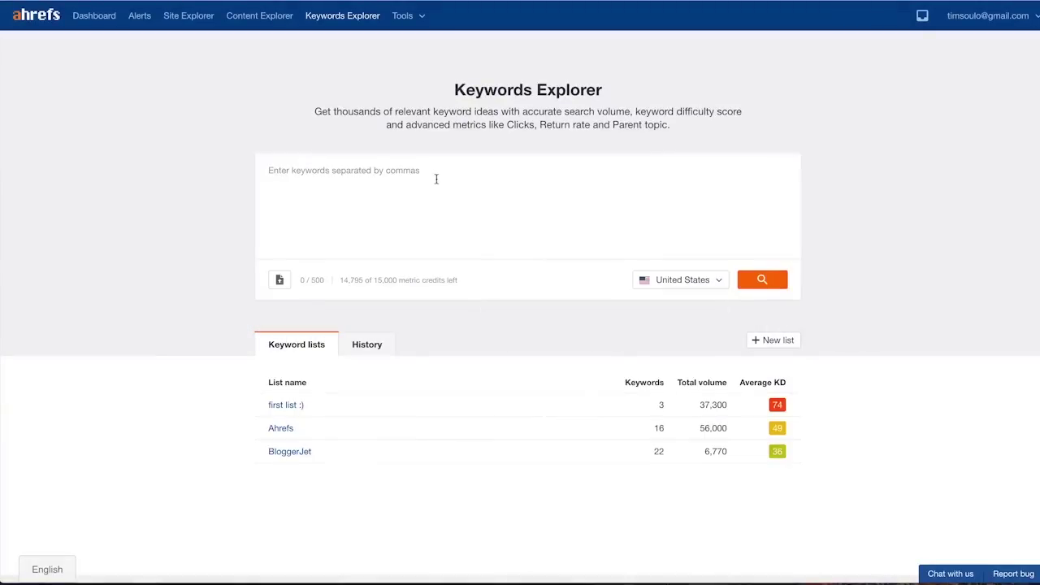
Step: Search 'content marketing strategy' and view its Phrase match, Having same terms and Also rank for ideas
type("content marketing strategy")
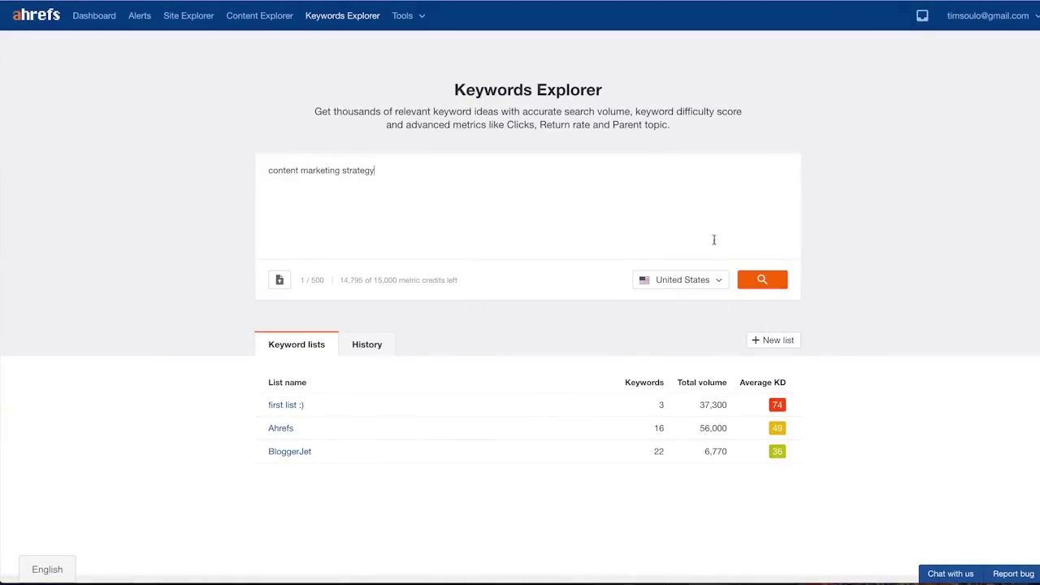
left_click(762, 280)
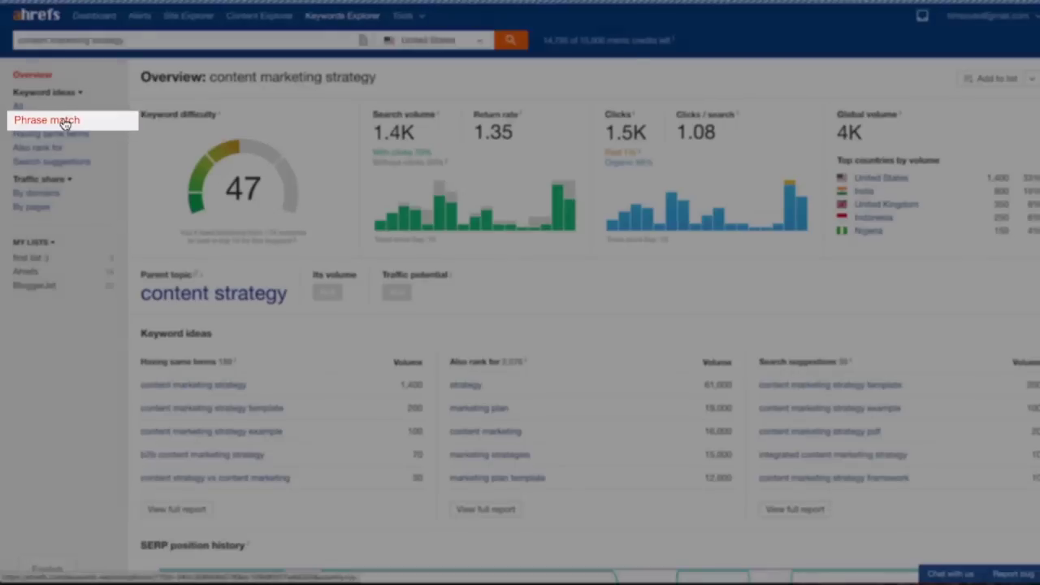
left_click(54, 121)
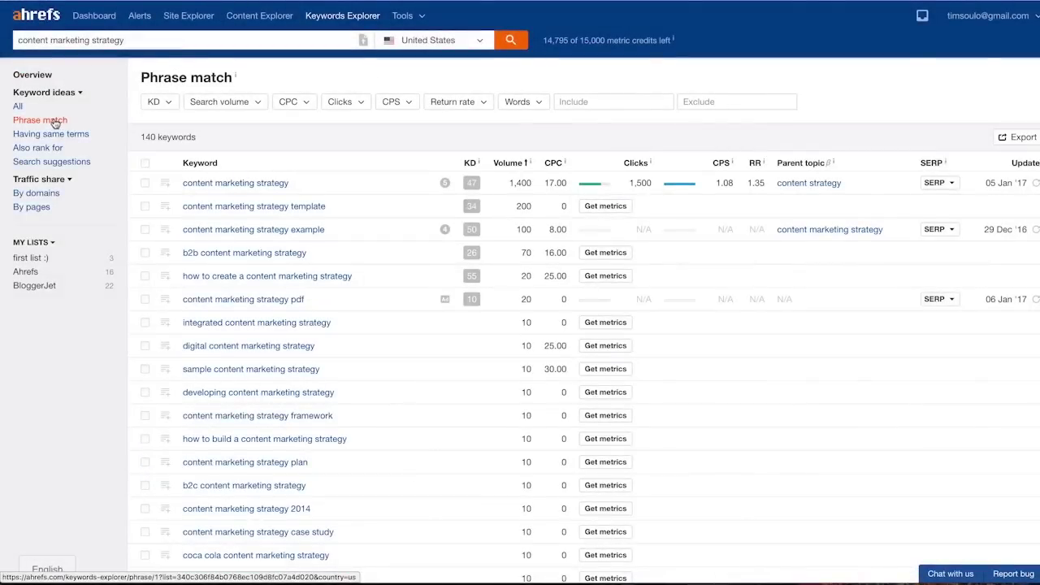
left_click(57, 135)
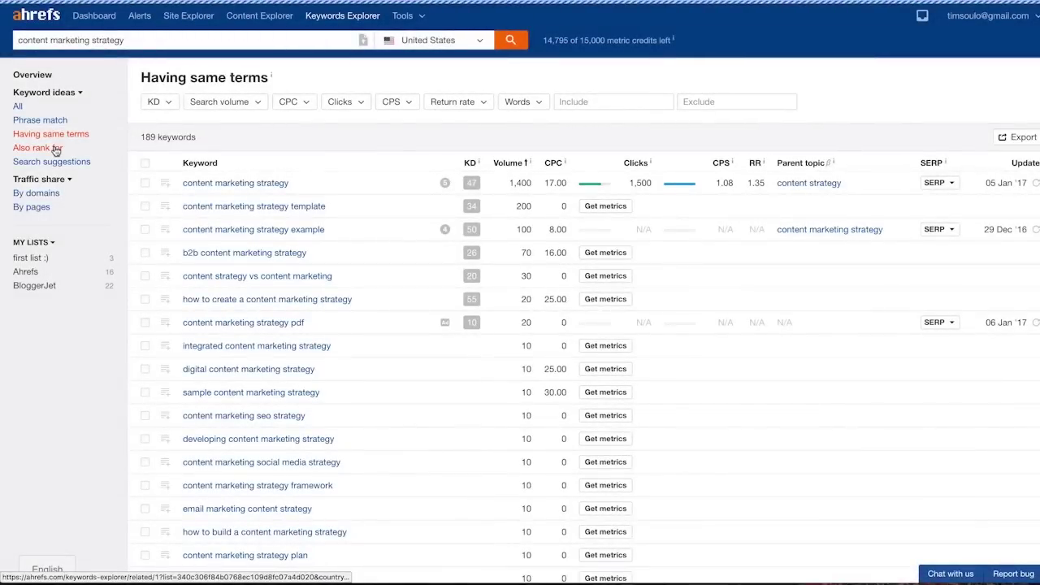
left_click(57, 149)
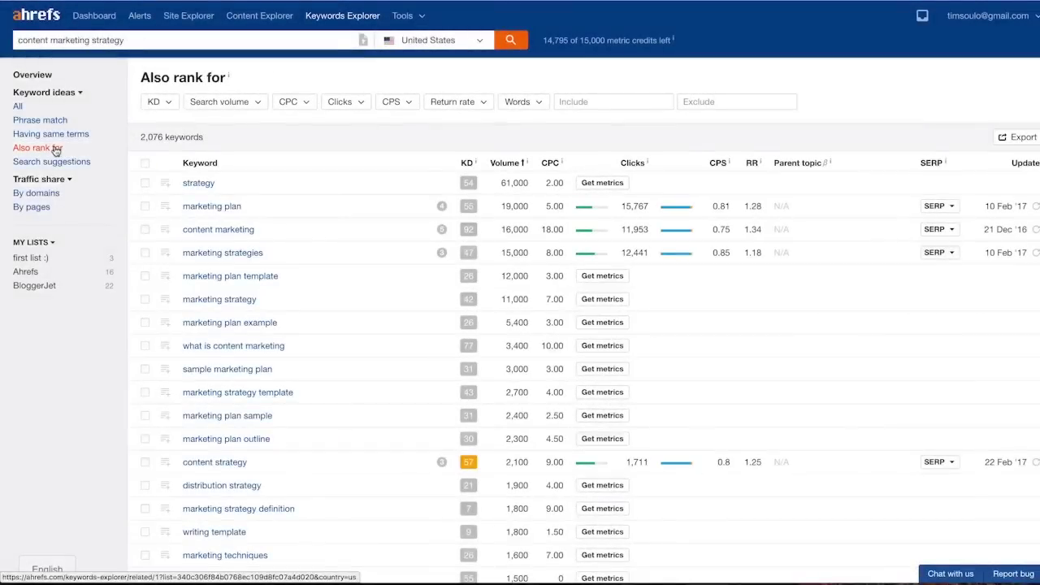
triple_click(144, 40)
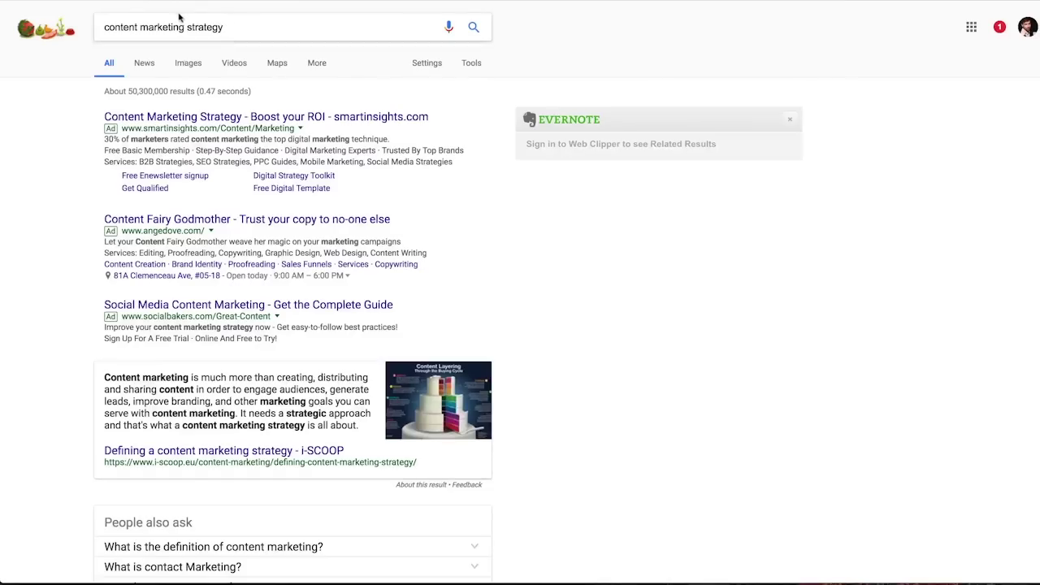
scroll(41, 126, "down", 8)
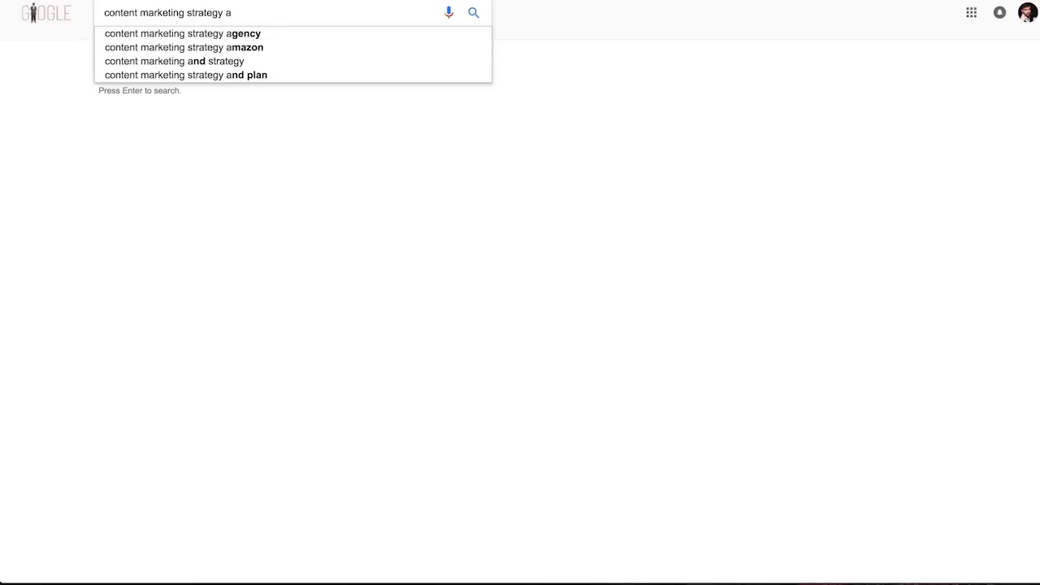
key("BackSpace")
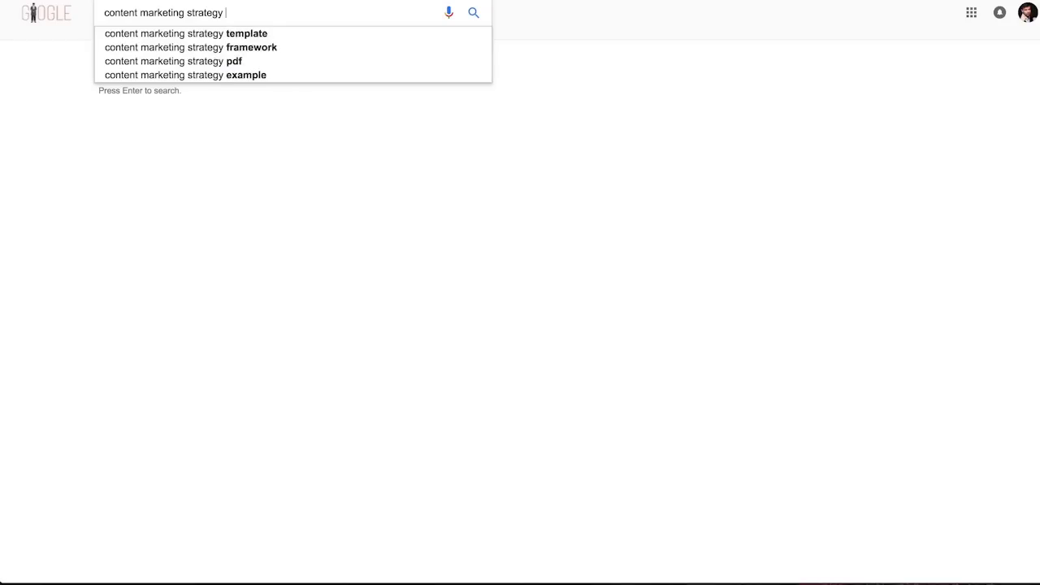
type("b")
key("BackSpace")
type("c")
key("BackSpace")
type("e")
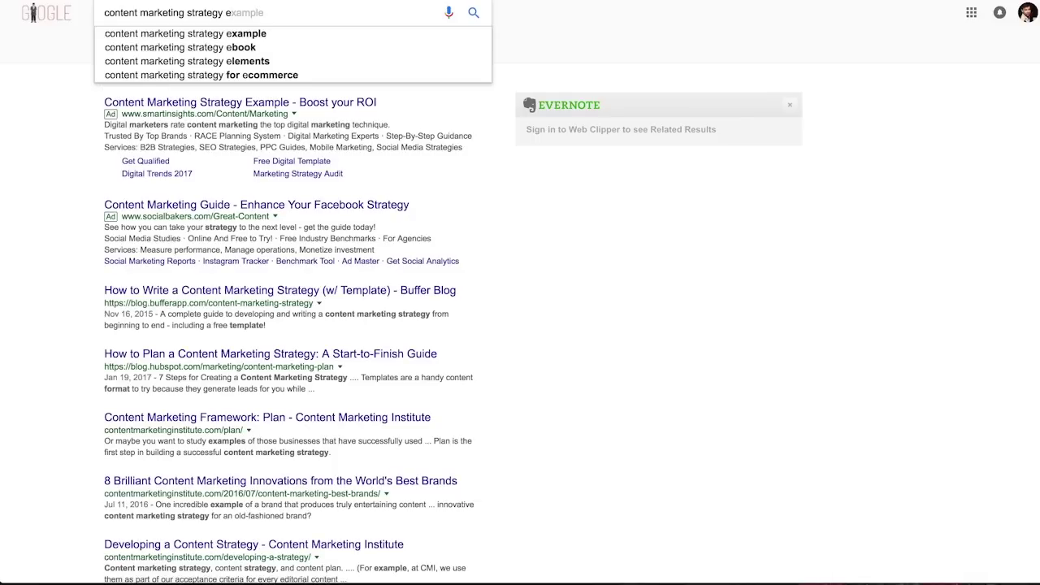
key("BackSpace")
type("f")
key("BackSpace")
type("g strategy")
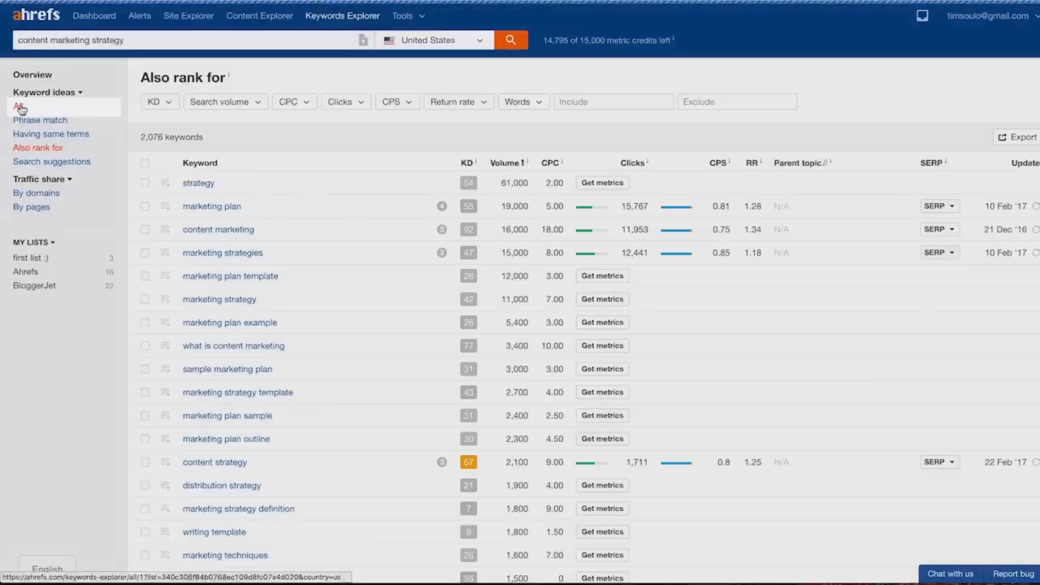
left_click(19, 107)
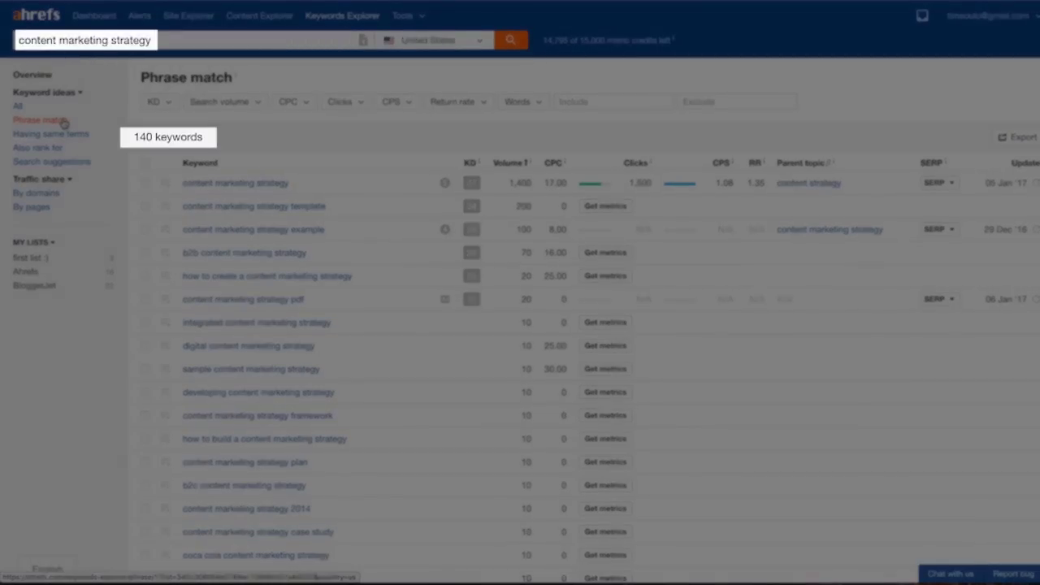
Step: Add 'blogging strategy' and 'seo strategy' to the query for 381 combined Phrase match ideas
type(", blogging strateg")
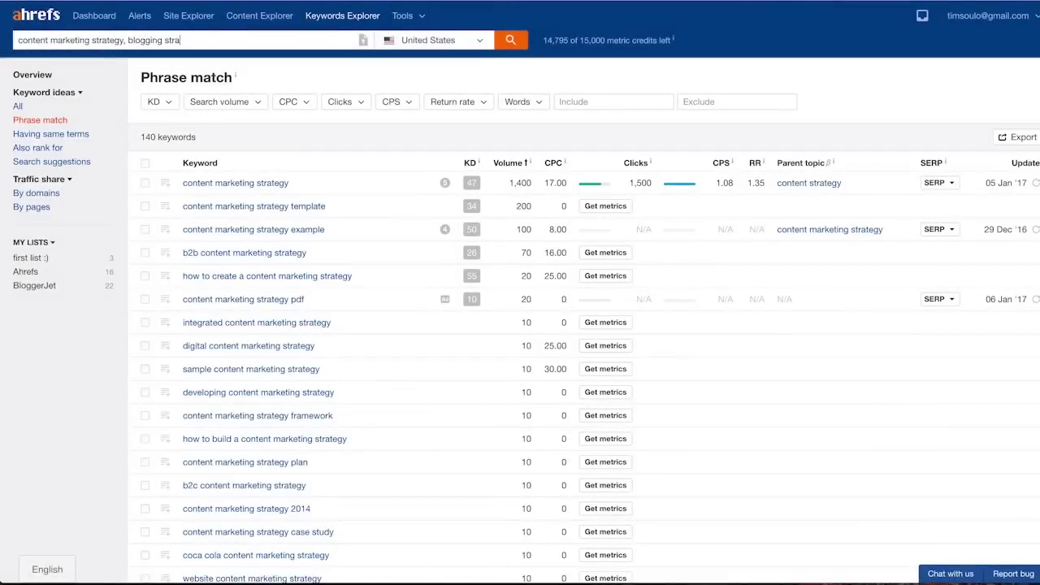
type("y, seo strategy")
key("Return")
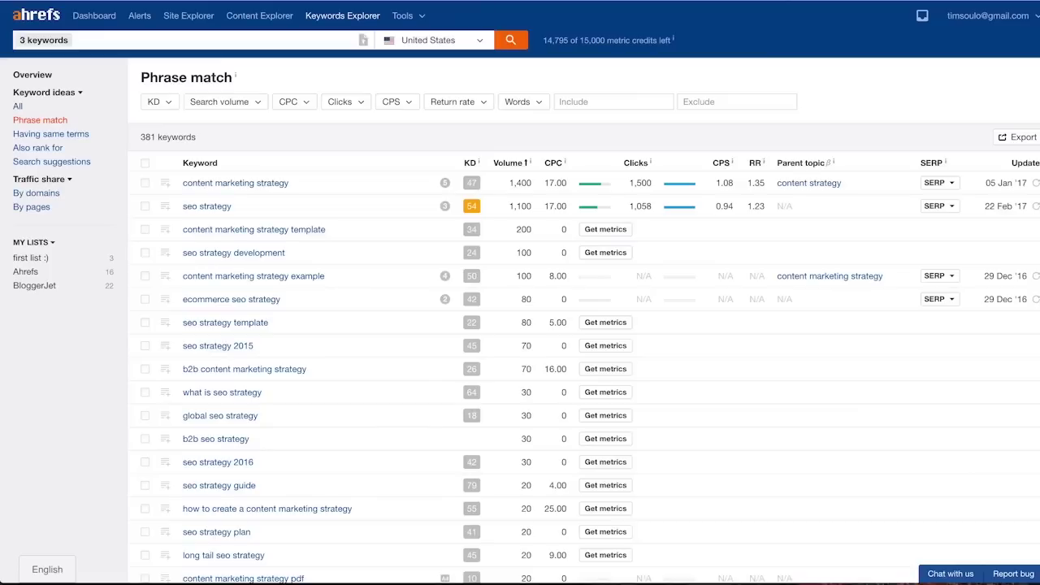
left_click(164, 40)
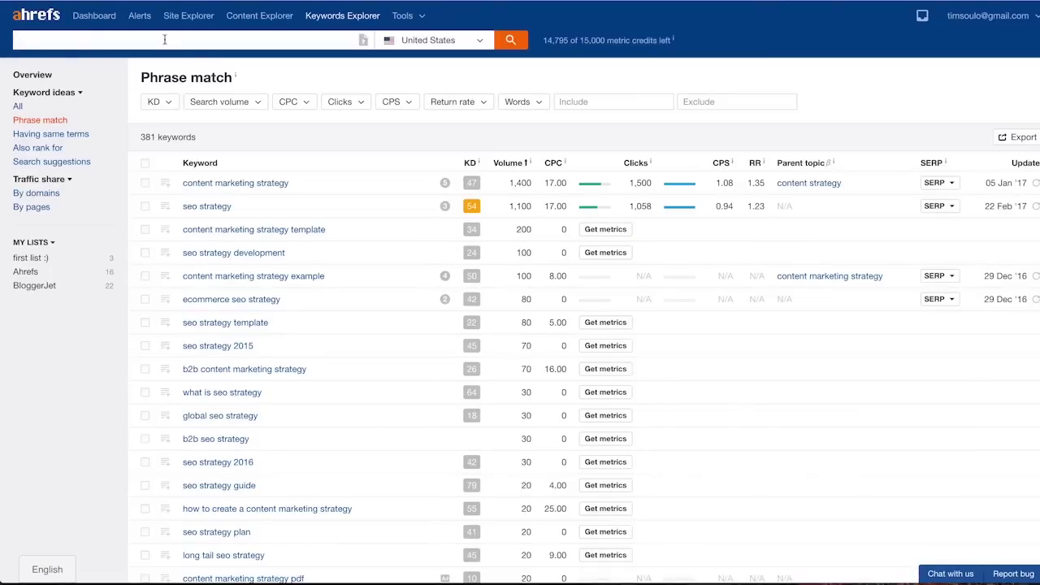
Step: Search 'content' to list its 405,154 Phrase match keyword ideas
type("content")
key("Return")
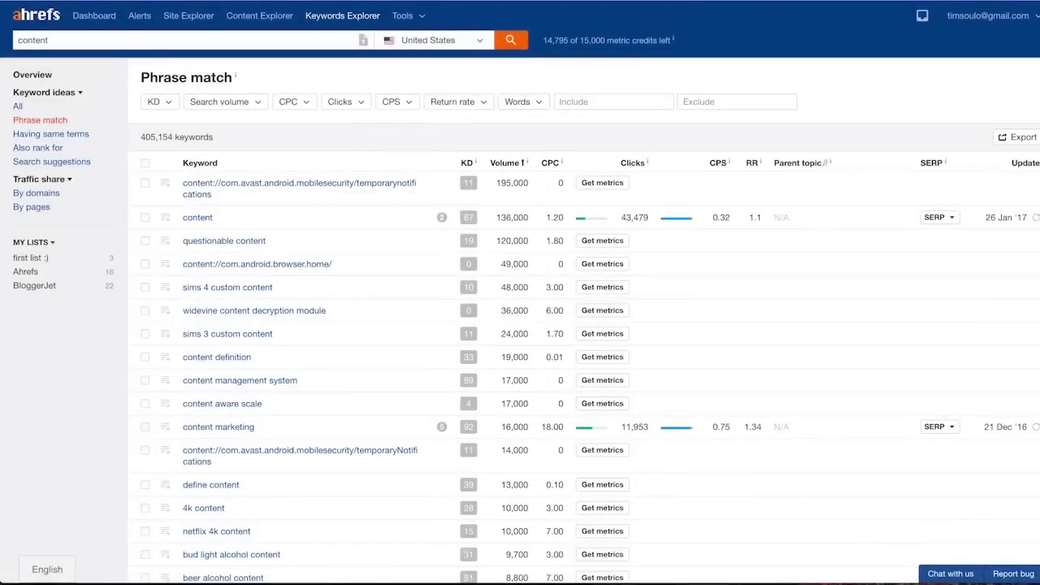
left_click(170, 102)
Step: Filter the content ideas to keyword difficulty 1–5
type("1")
left_click(191, 164)
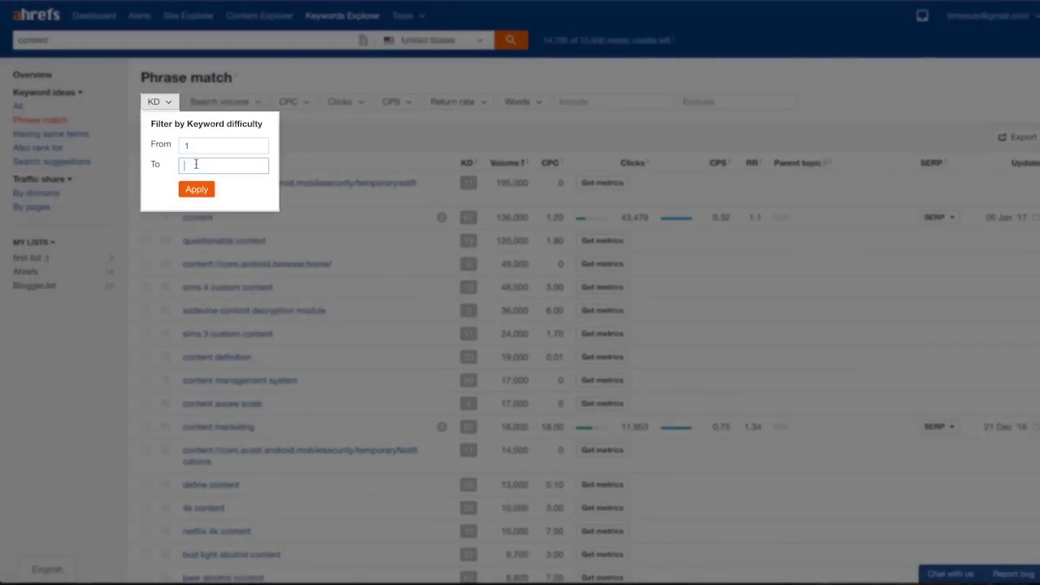
type("5")
left_click(193, 191)
Step: Limit the ideas to search volume 500–1,000
left_click(243, 102)
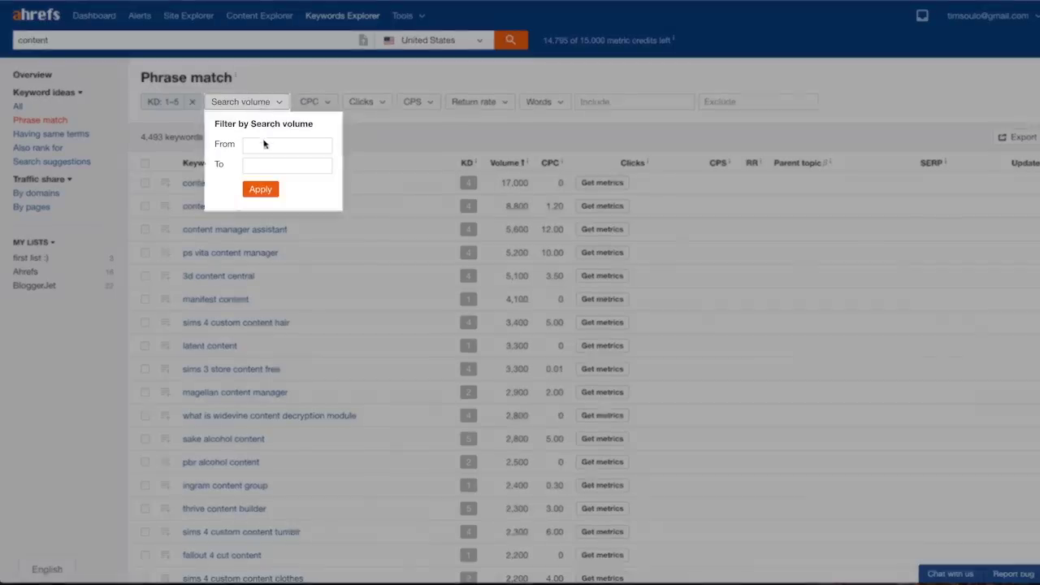
type("500")
left_click(269, 165)
type("1000")
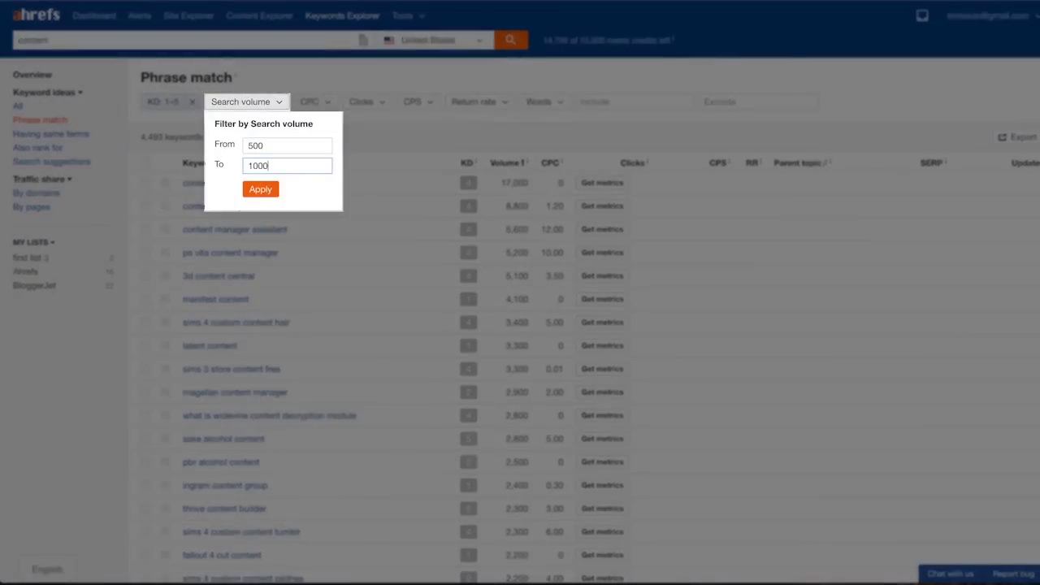
left_click(262, 190)
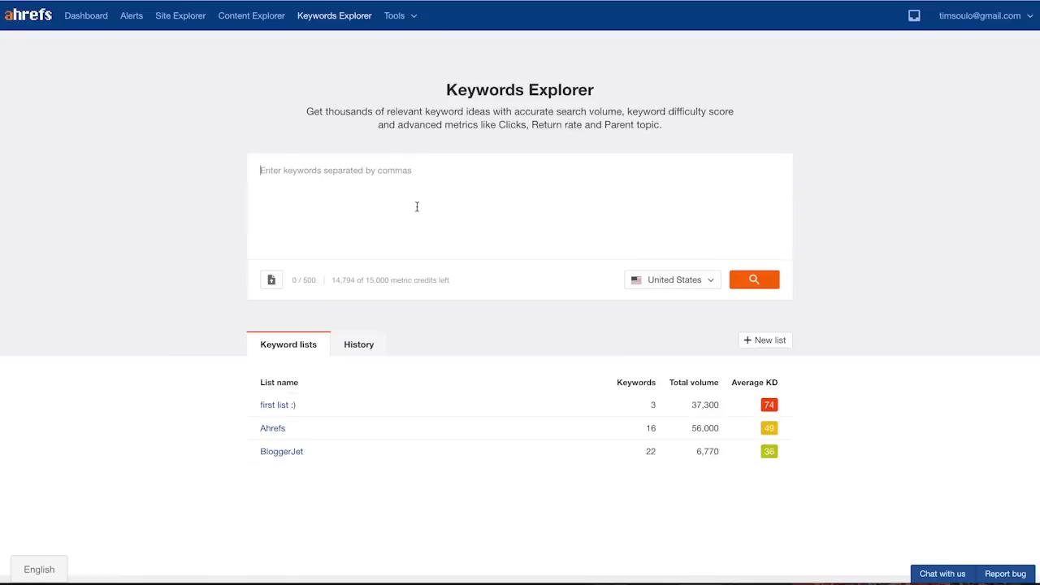
type("wireless earphones")
Step: Search 'wireless earphones' to show its overview: KD 45, parent topic wireless headphones
left_click(749, 285)
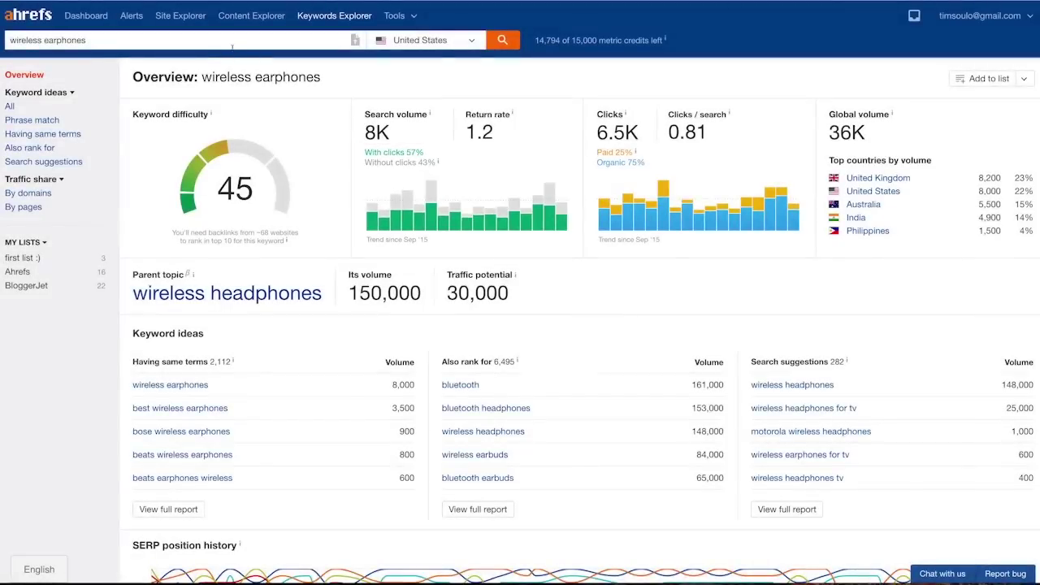
left_click_drag(219, 46, 9, 40)
Step: Search Google for 'donald trump age'
type("donald trump age")
key("Return")
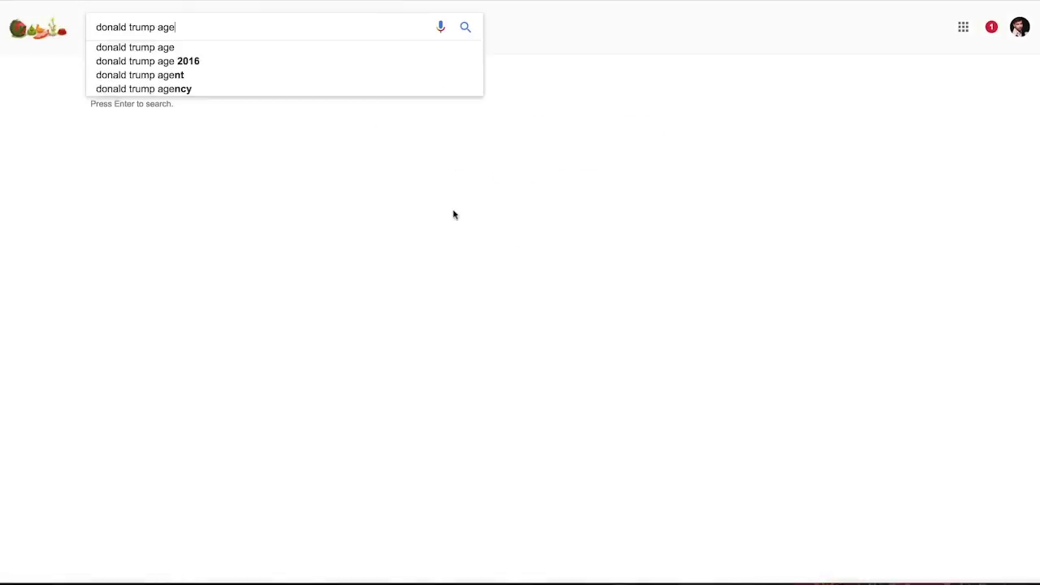
key("Return")
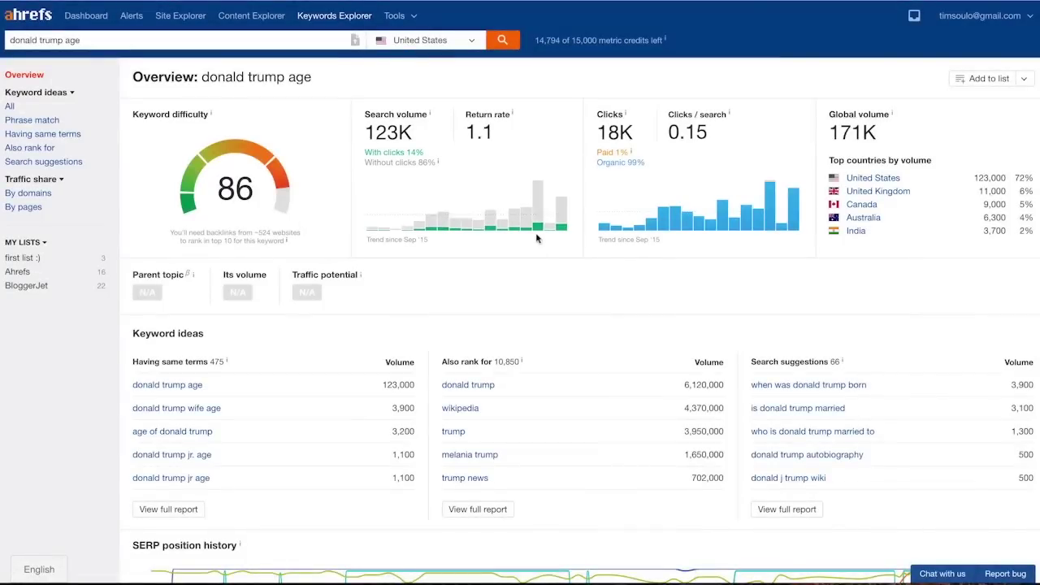
mouse_move(536, 229)
mouse_move(513, 115)
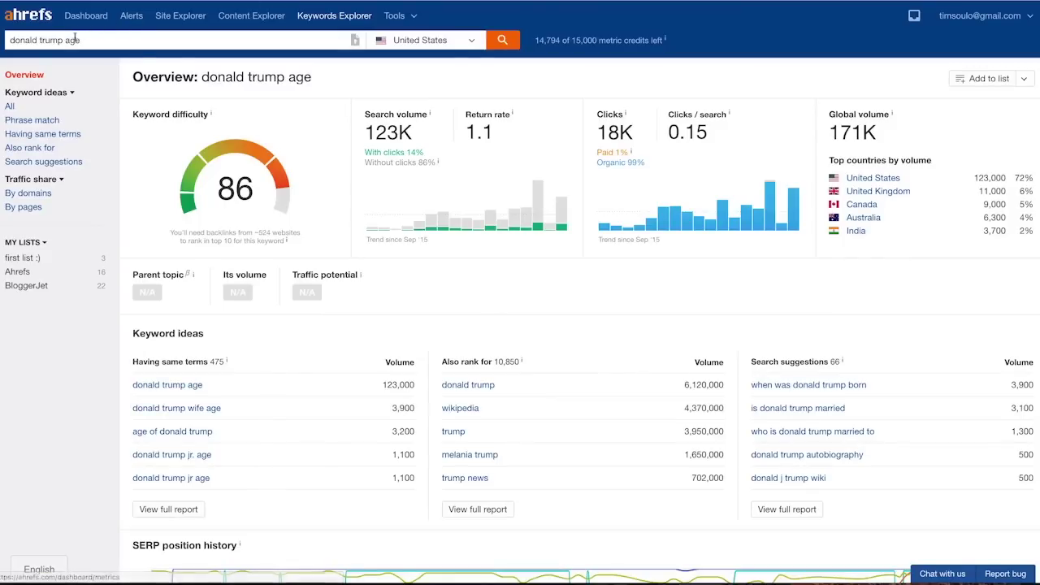
key("BackSpace")
key("BackSpace")
key("BackSpace")
key("BackSpace")
key("BackSpace")
Step: Look up the 'donald trump' overview, then replace the query with 'facebook' and search it
type("p")
key("Return")
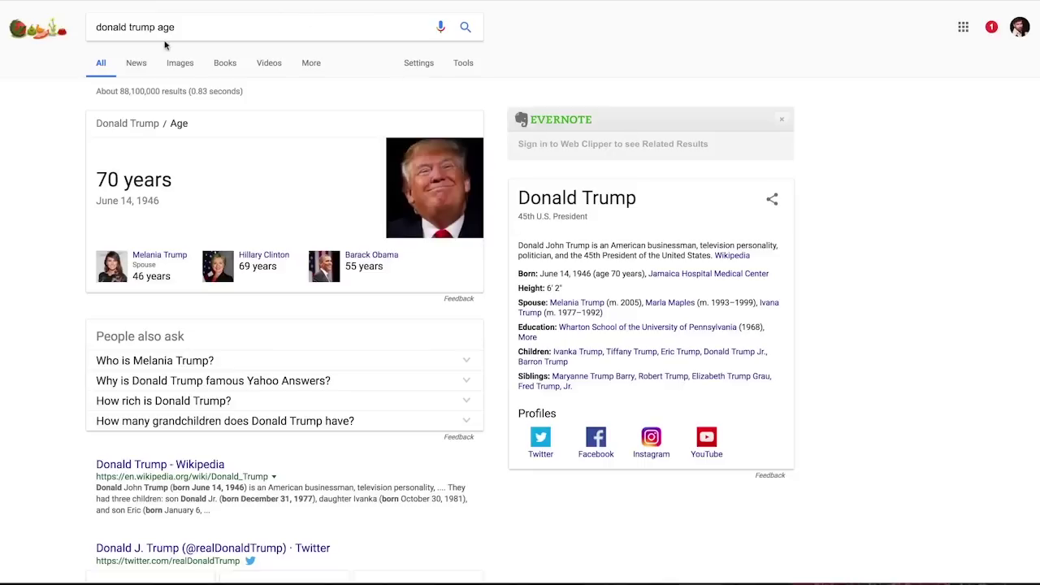
double_click(167, 27)
key("BackSpace")
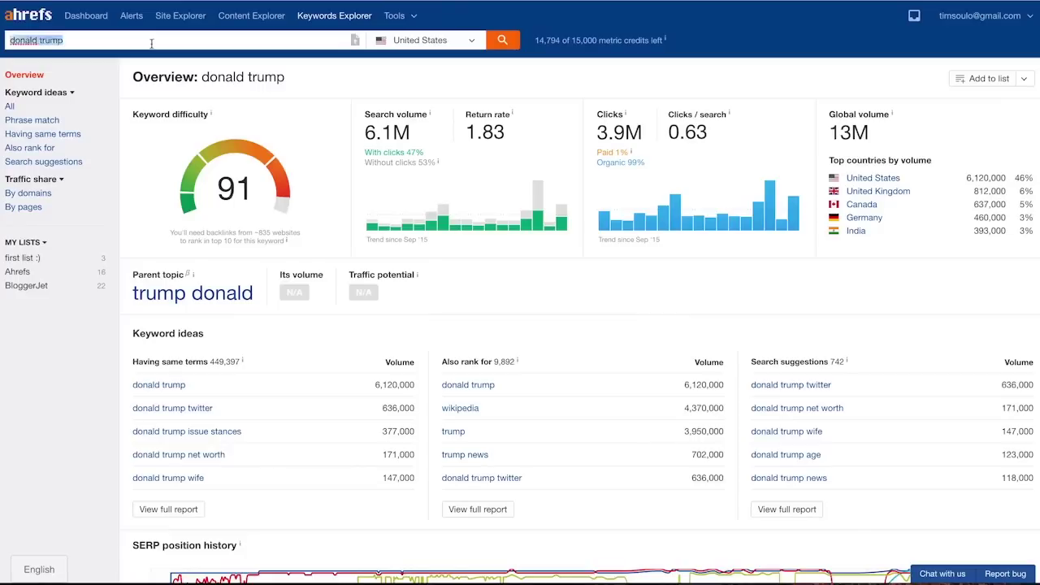
type("facebook")
key("Return")
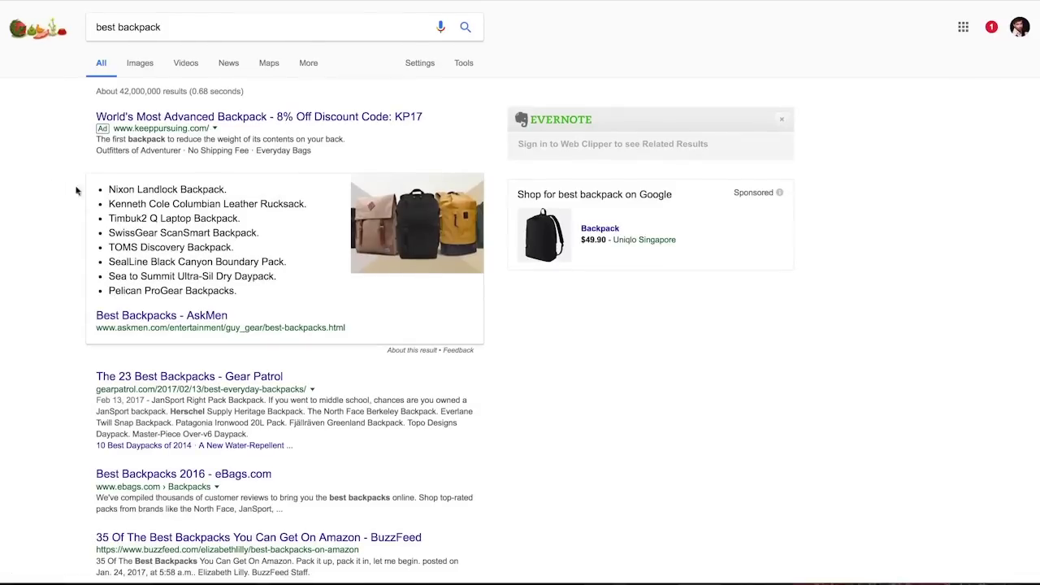
Step: Scroll the best backpack results and open link menus for the eBags and BuzzFeed results
scroll(27, 174, "down", 5)
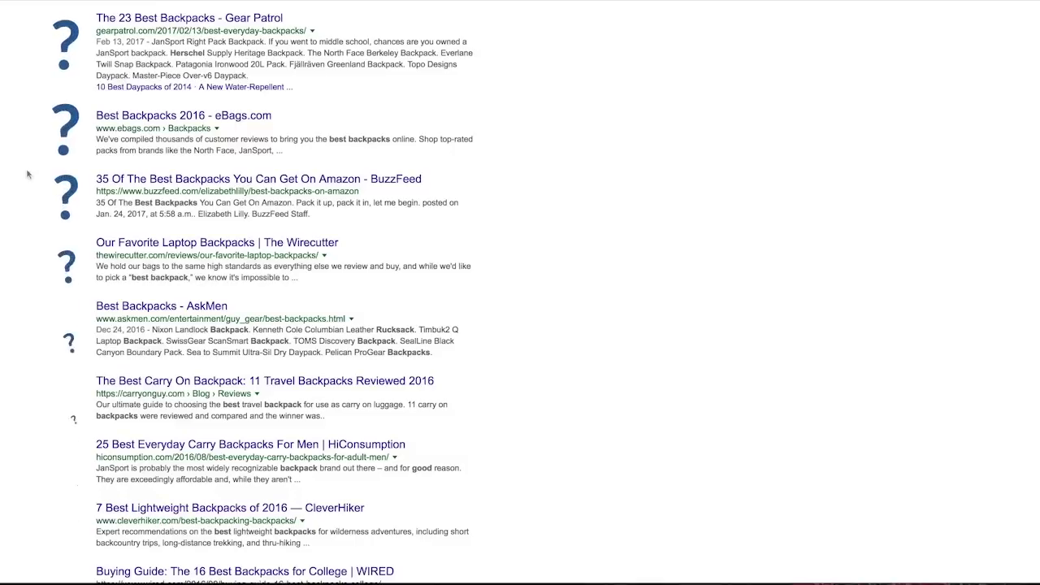
right_click(189, 118)
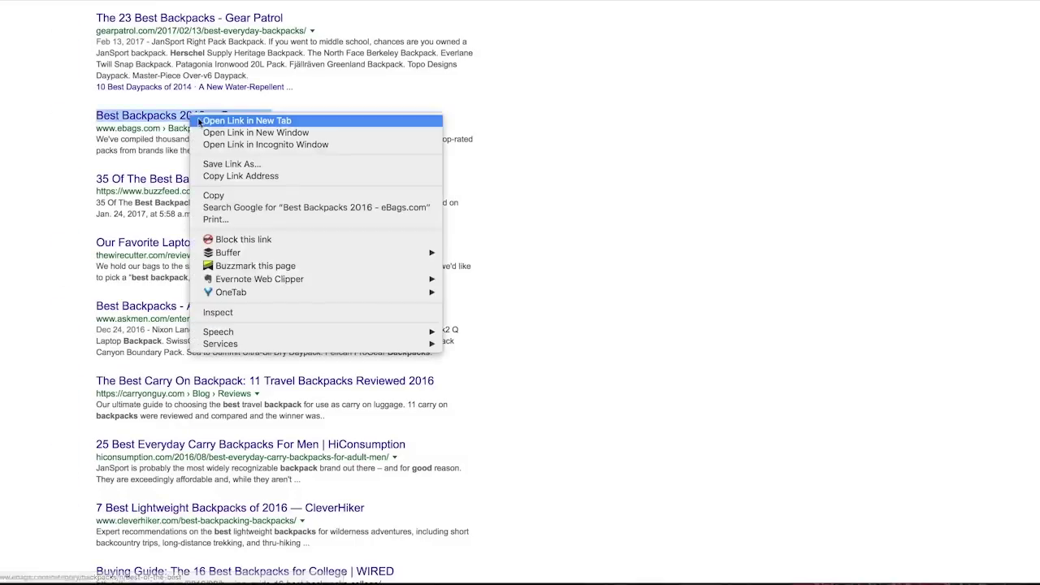
left_click(79, 165)
right_click(160, 179)
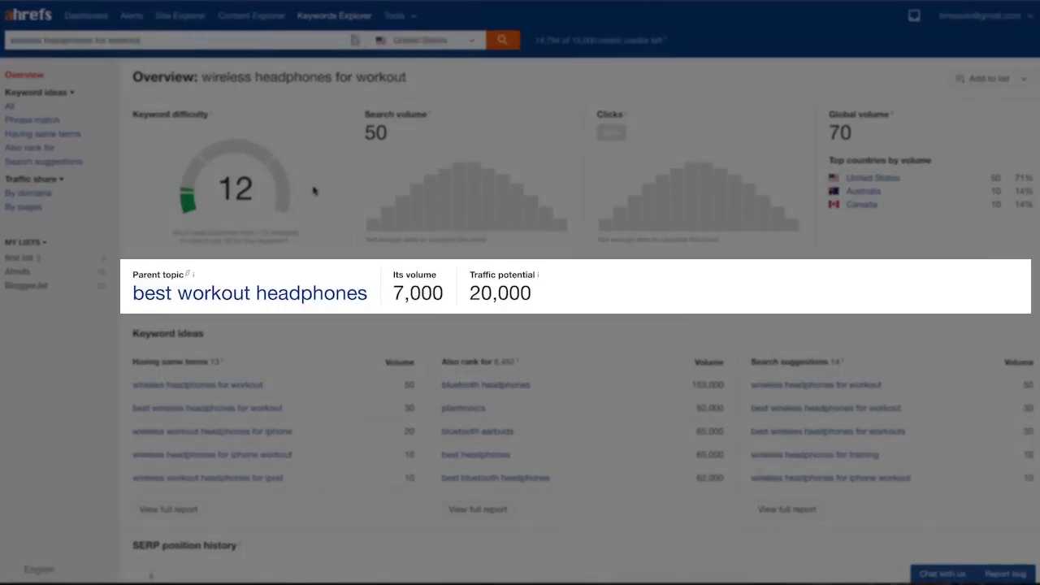
Step: Open the first SERP result's 716 ranking keywords in a new tab
scroll(561, 269, "down", 11)
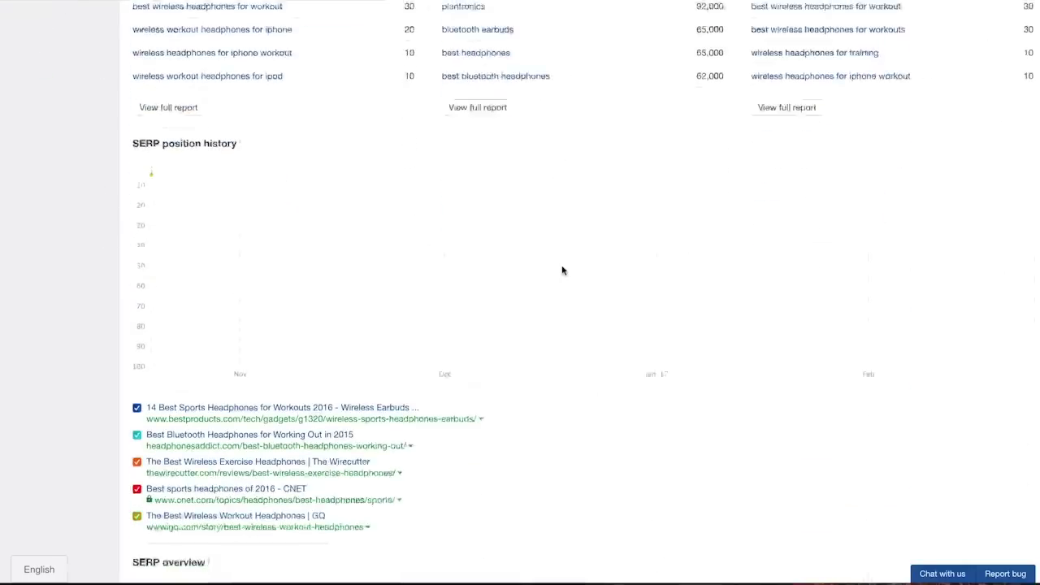
scroll(562, 269, "down", 2)
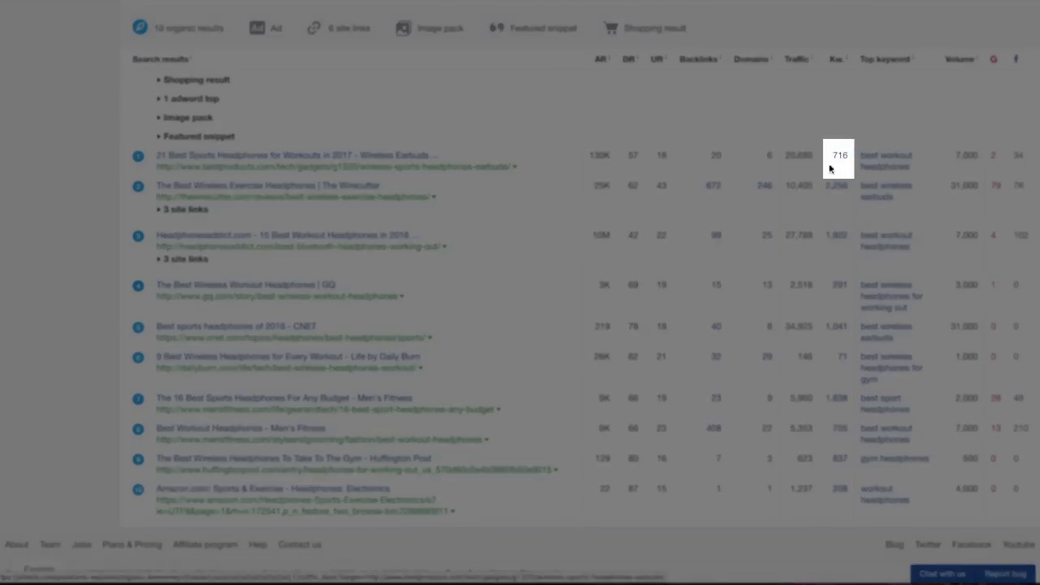
right_click(845, 156)
left_click(852, 162)
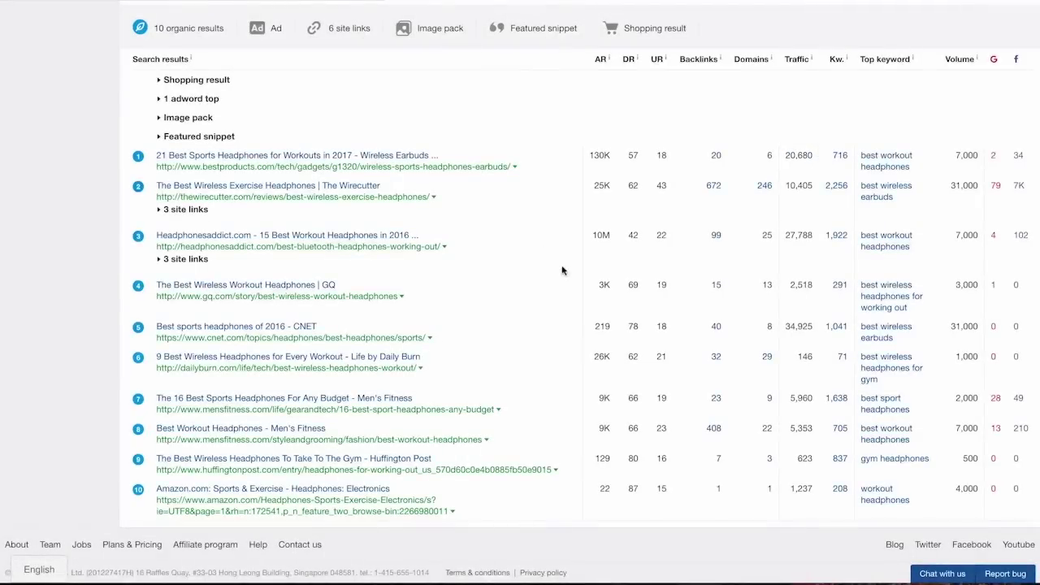
scroll(562, 270, "up", 1)
scroll(562, 271, "up", 15)
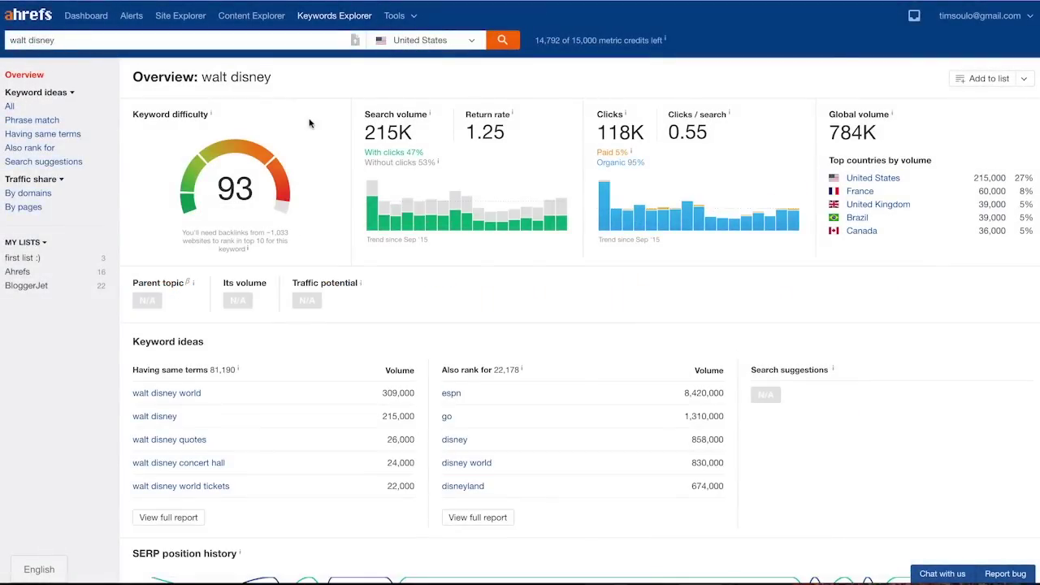
Step: Replace the walt disney query with 'twitter marketing' and run the search
scroll(308, 123, "down", 7)
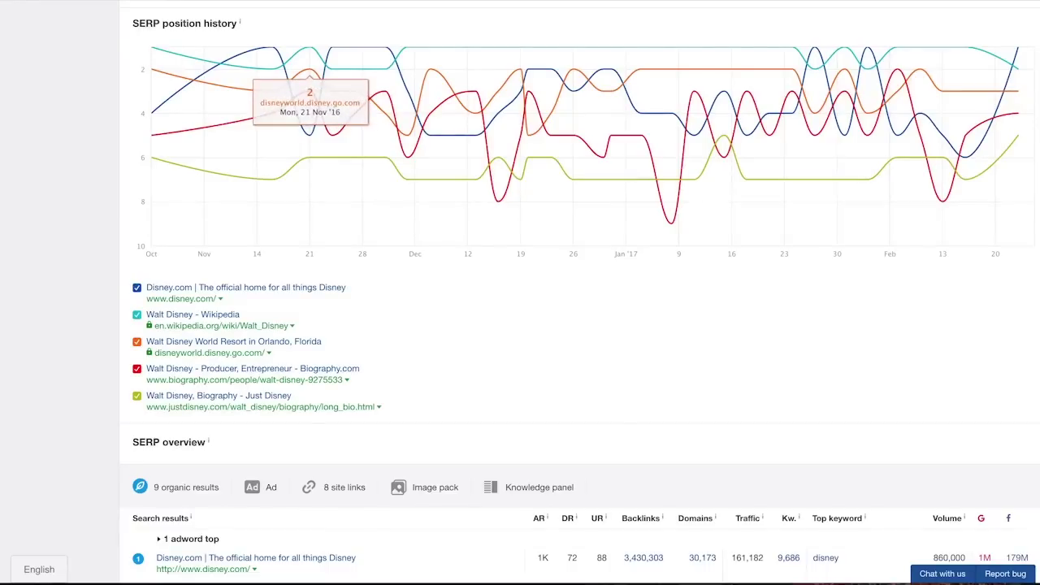
scroll(425, 241, "up", 7)
left_click(203, 40)
type("twitter marketing")
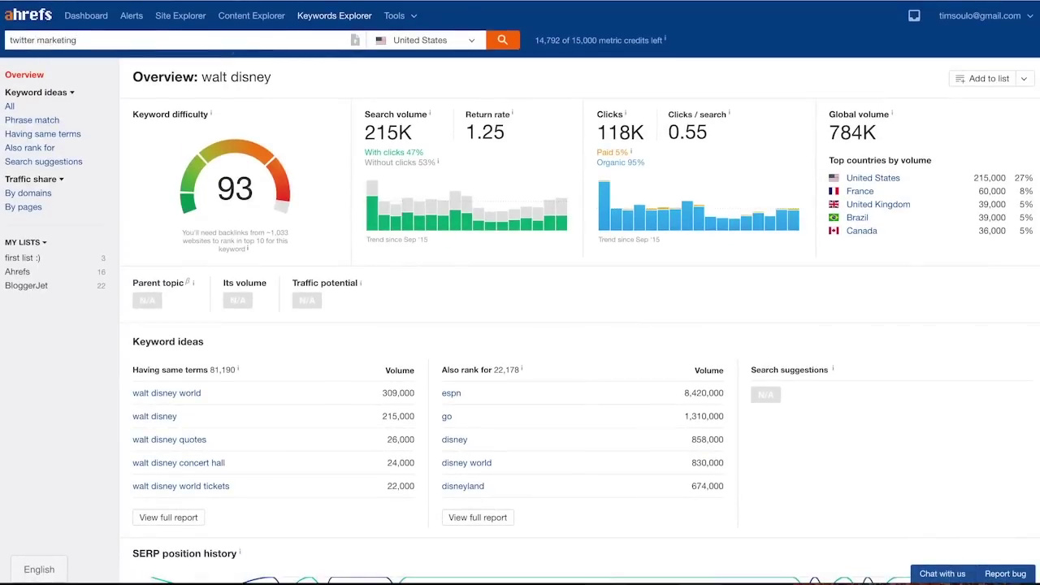
key("Return")
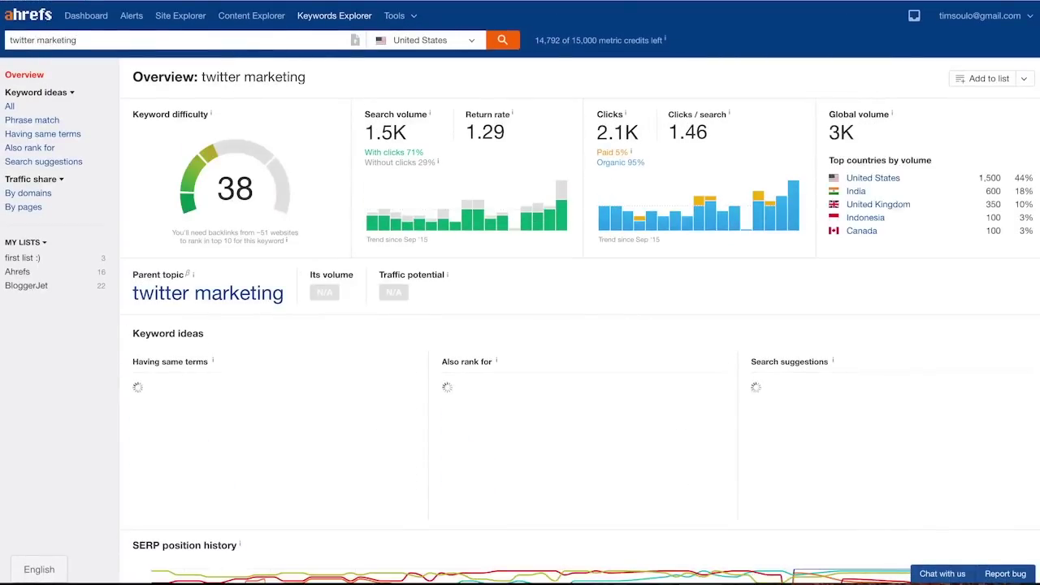
Step: Untick the other results in SERP position history so only the CIO article's line remains
scroll(520, 293, "down", 1)
scroll(520, 293, "down", 6)
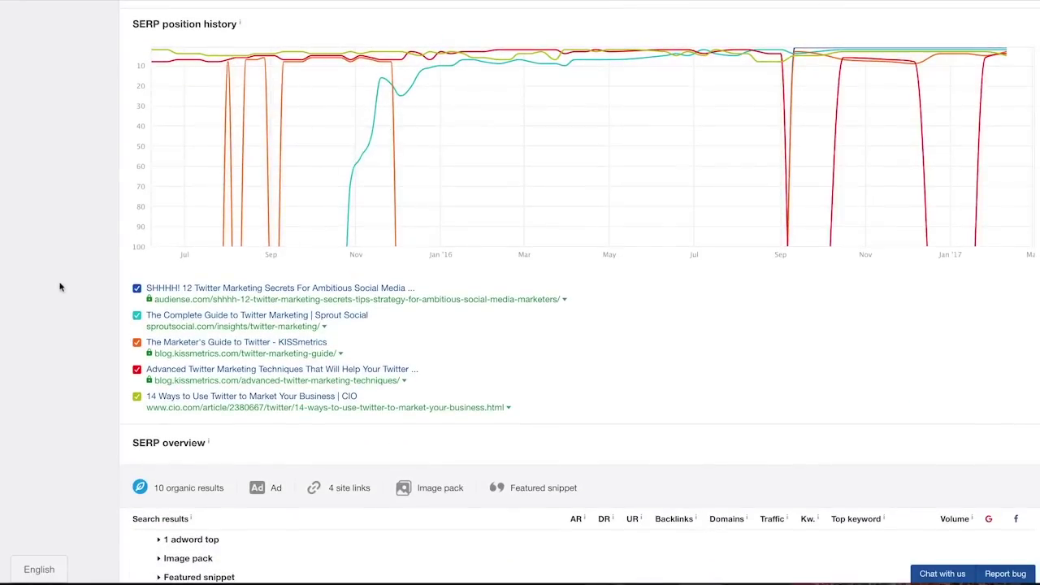
left_click(137, 291)
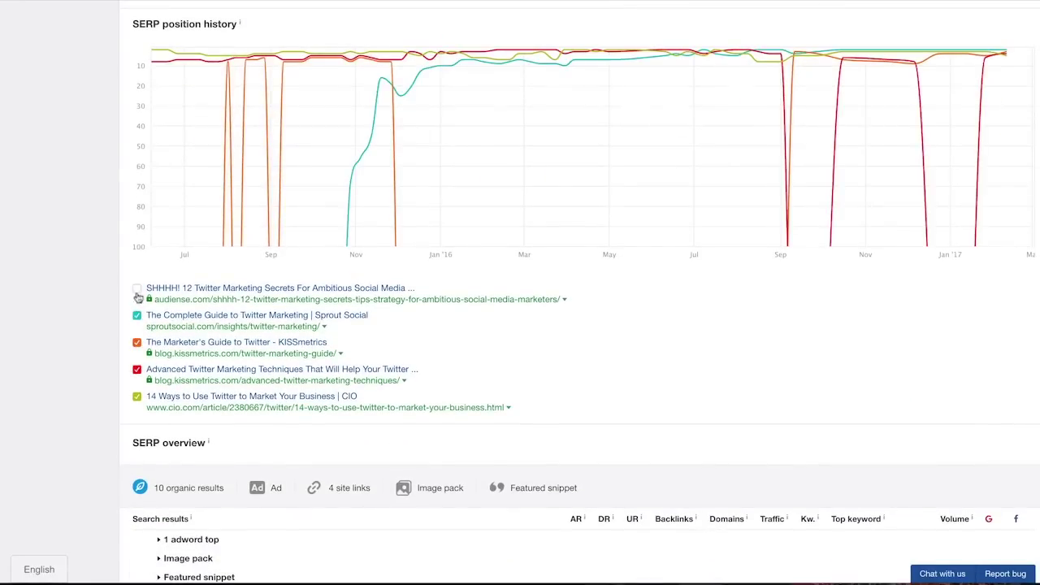
left_click(136, 290)
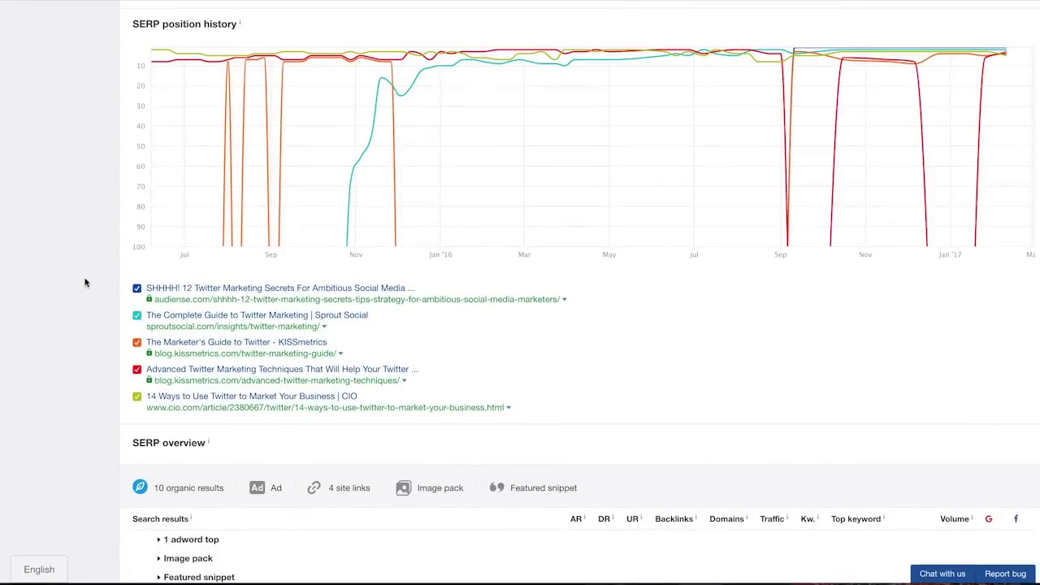
left_click(137, 290)
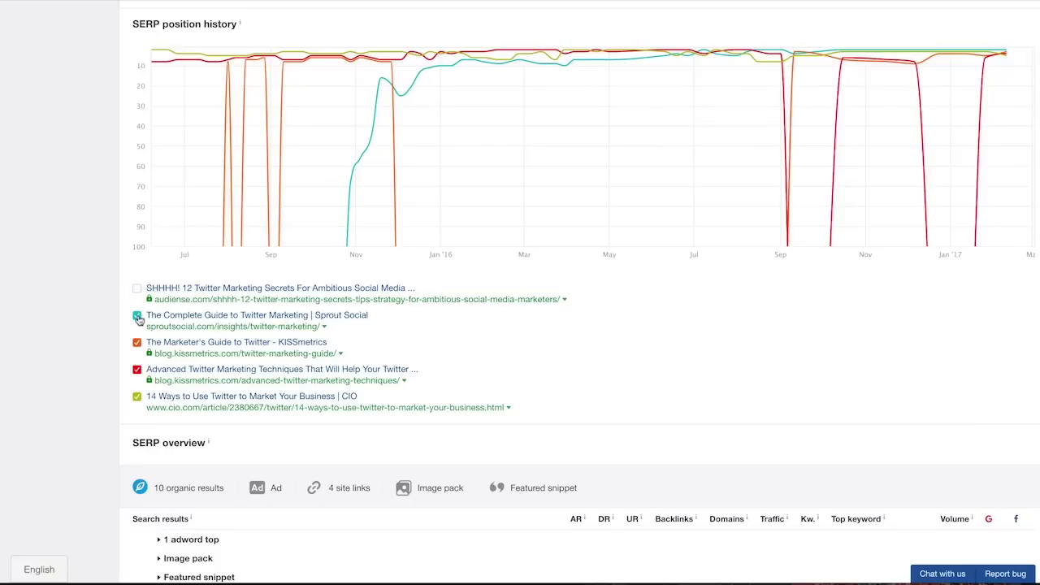
left_click(138, 318)
left_click(136, 345)
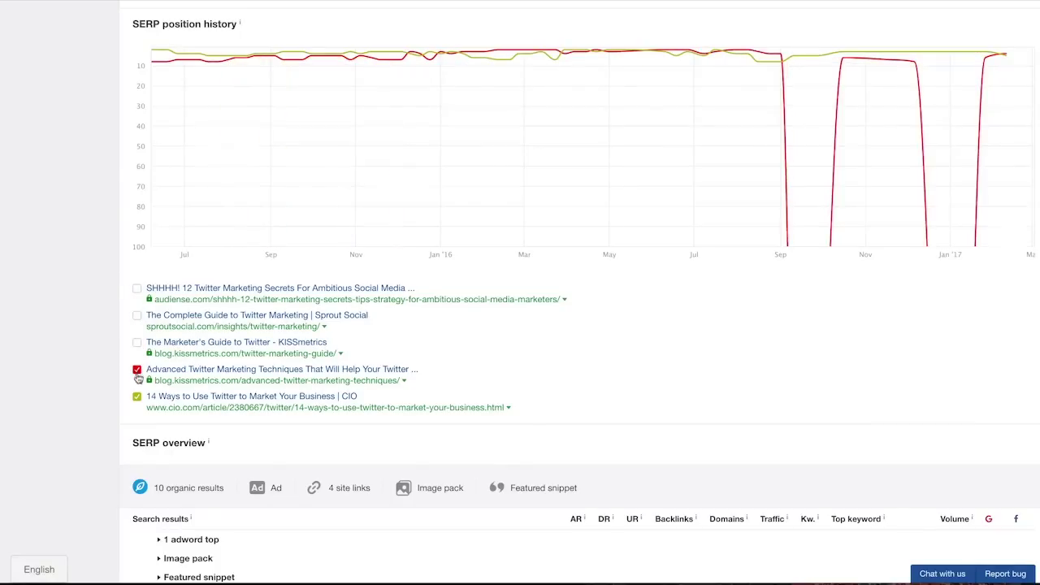
left_click(136, 372)
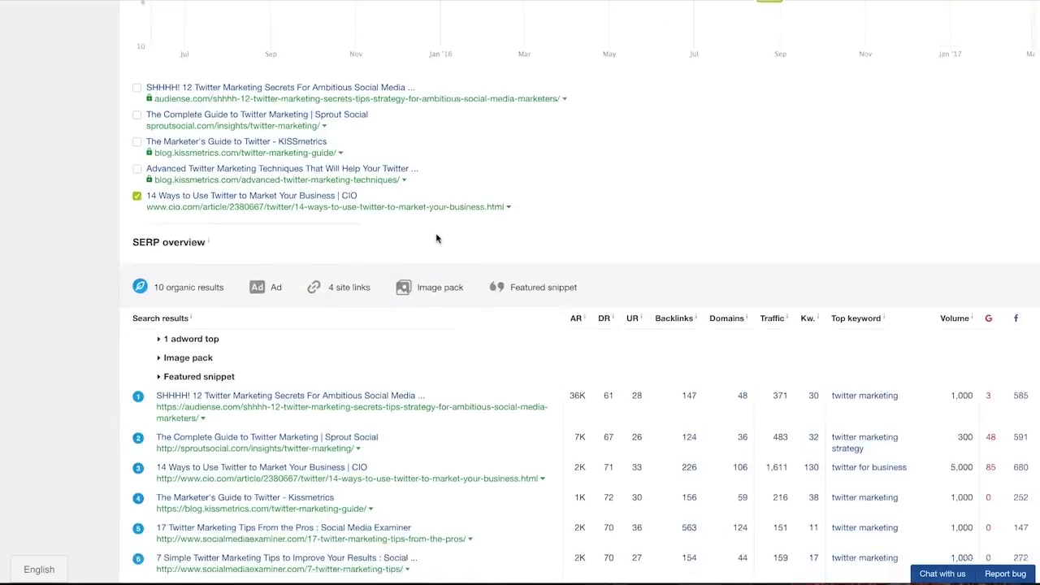
scroll(436, 238, "down", 3)
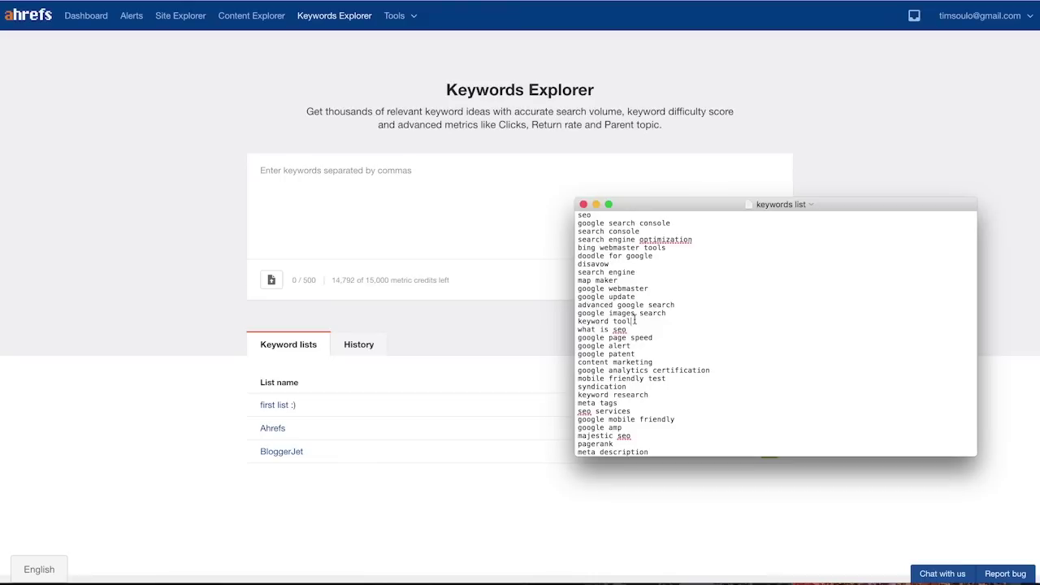
Step: Paste the copied keywords into the keyword box, then reload the page to clear them
left_click(445, 195)
type("seo, google search console, search console, search engine optimization, bing webmaster tools, doodle for google, disavow, search engine, map maker, google webmaster, google update, advanced google search, google images search, keyword tool")
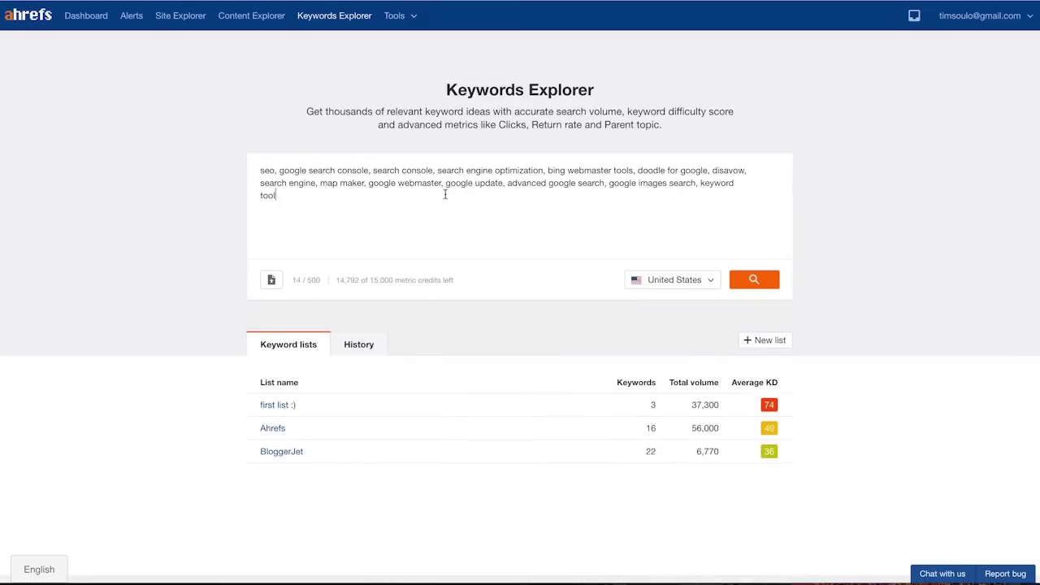
key("super+r")
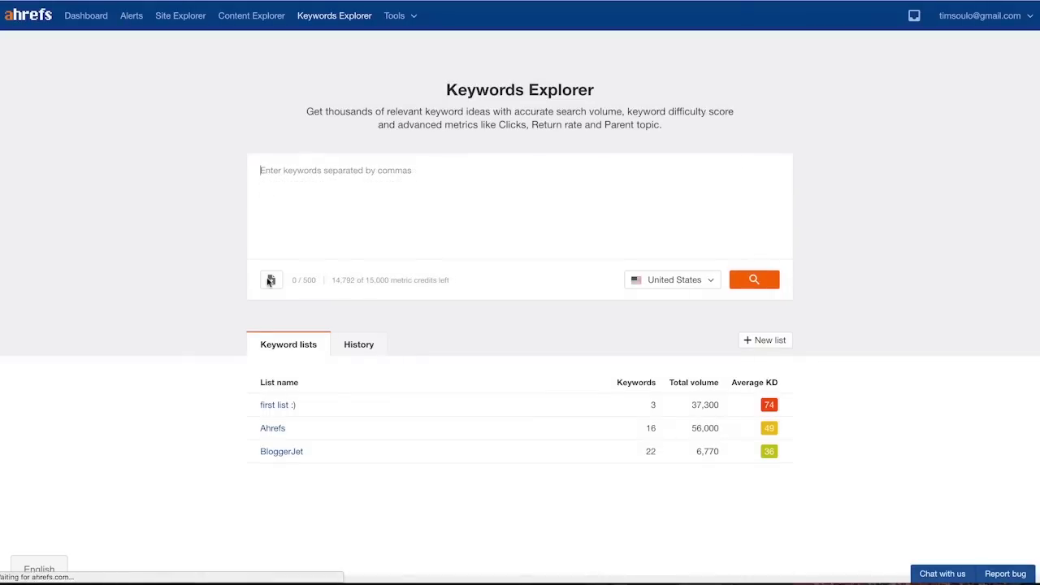
Step: Upload the 53 keywords from the keywords list file and run the search
left_click(272, 280)
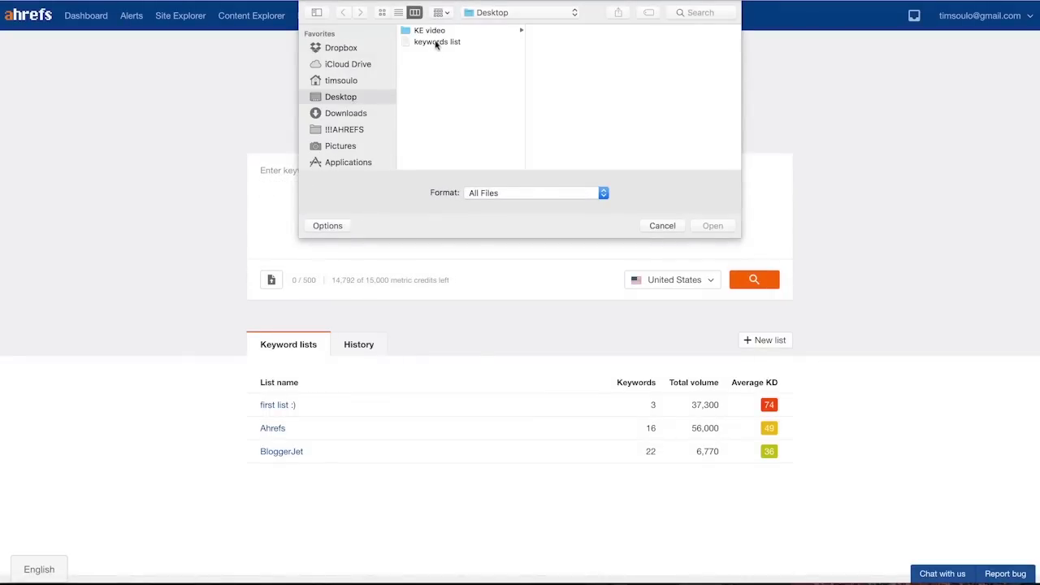
left_click(437, 42)
left_click(713, 225)
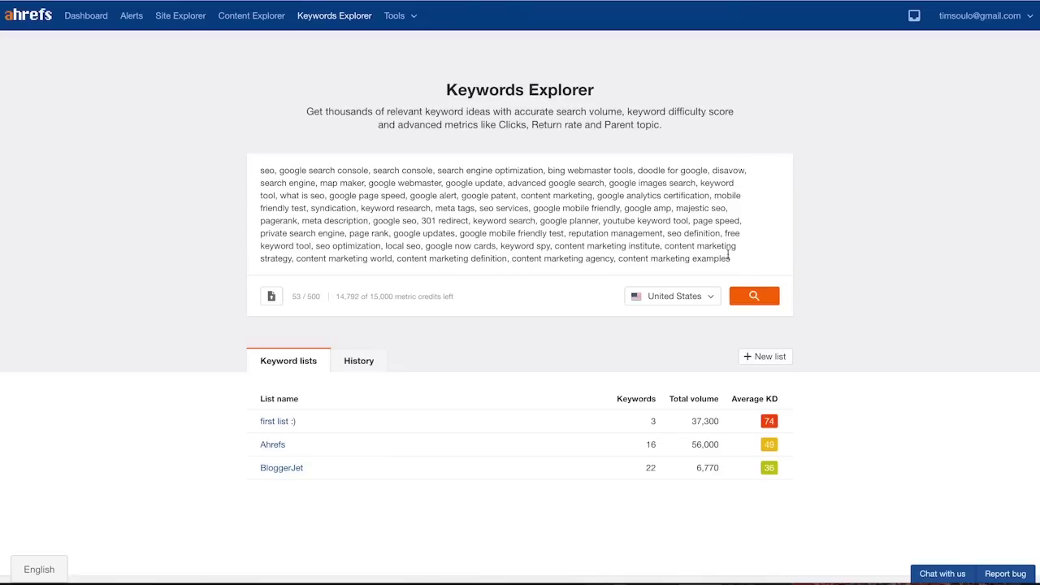
left_click(754, 295)
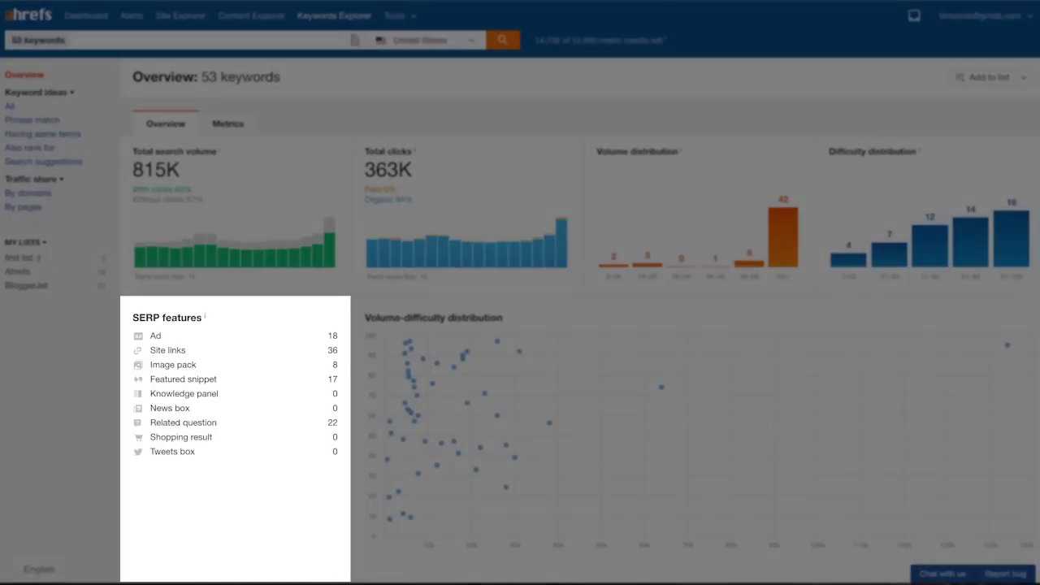
scroll(216, 114, "down", 15)
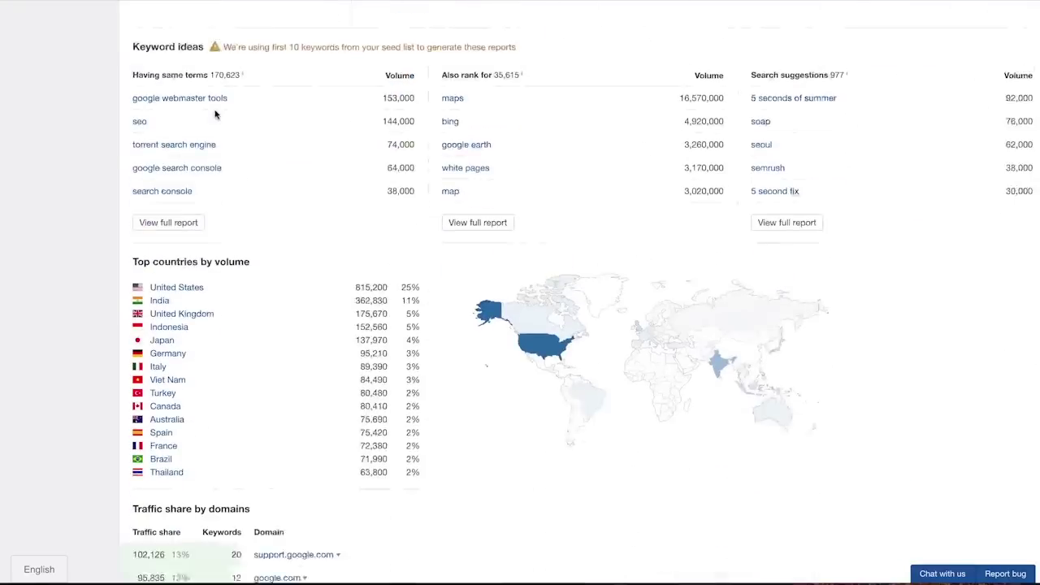
scroll(215, 114, "down", 1)
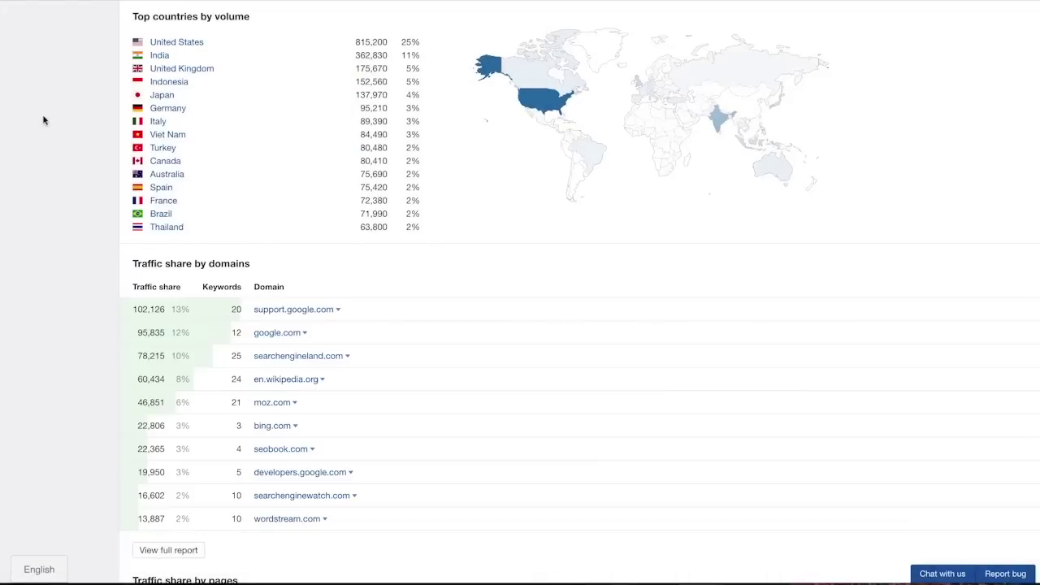
scroll(255, 170, "up", 15)
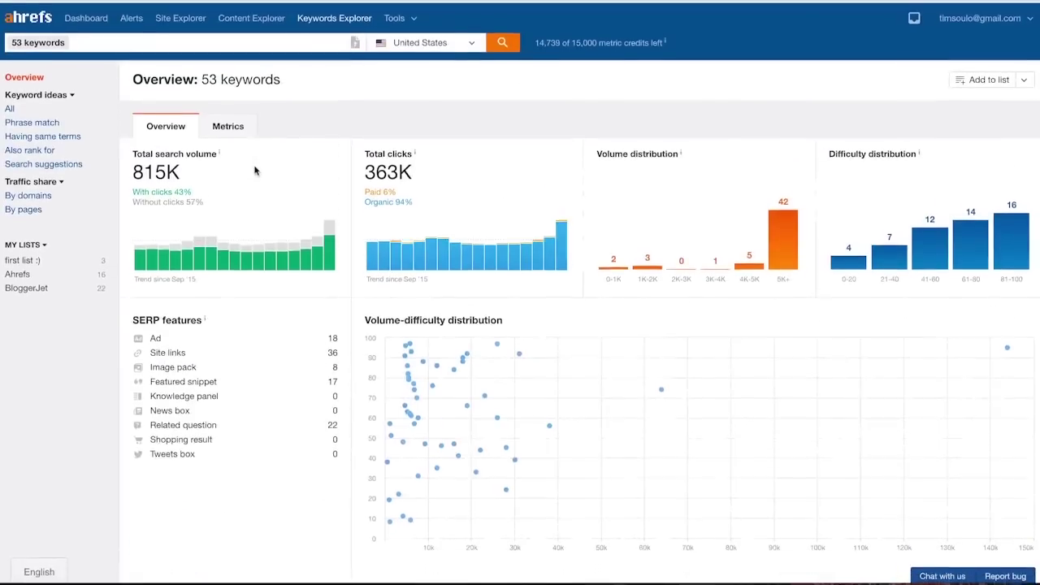
left_click(229, 127)
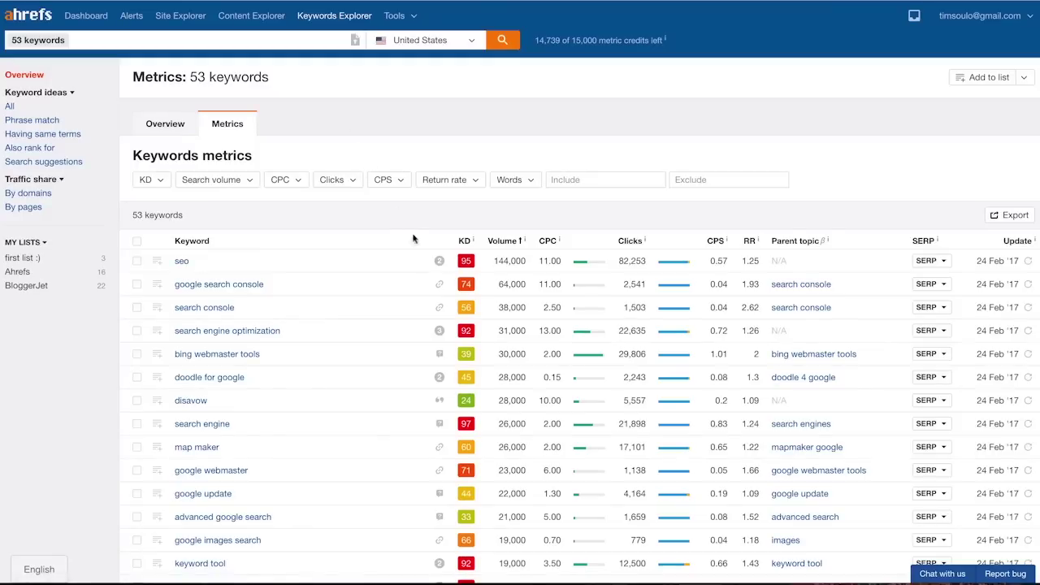
Step: Inspect the SERP feature and Clicks details, then open the KD, Search volume, CPC and Clicks filters
mouse_move(437, 260)
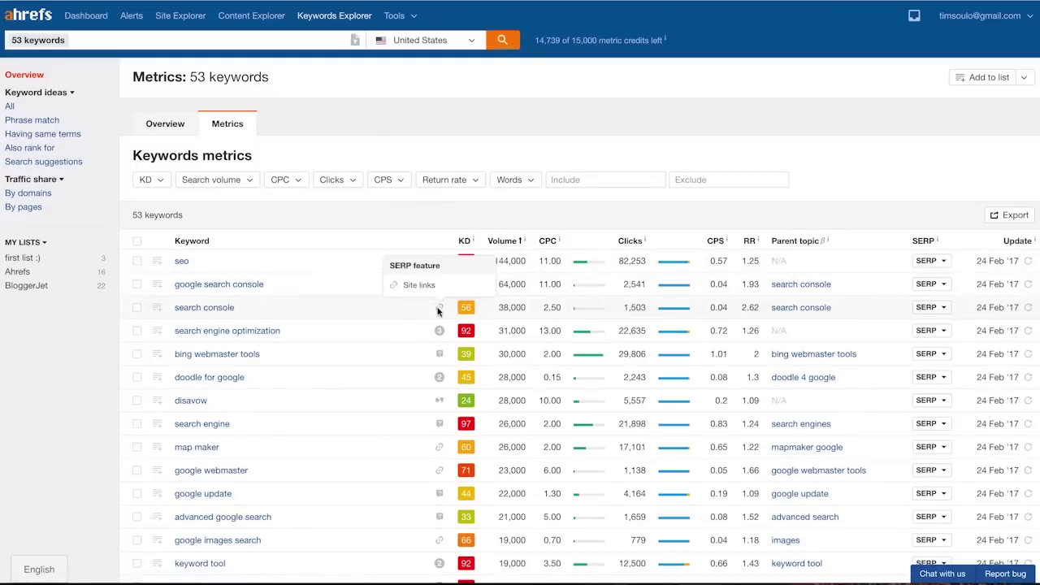
mouse_move(438, 331)
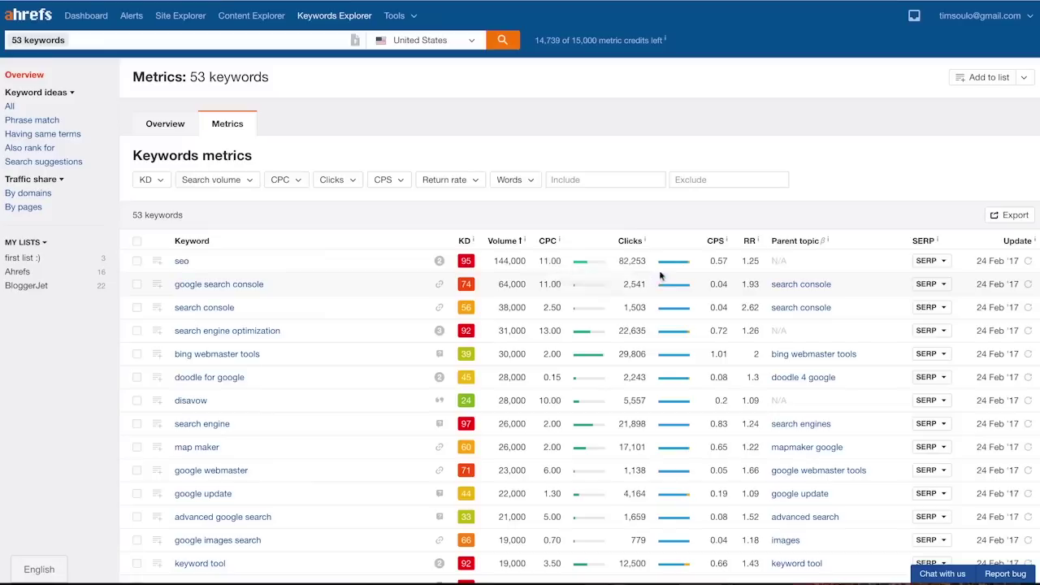
mouse_move(673, 280)
left_click(163, 181)
left_click(232, 180)
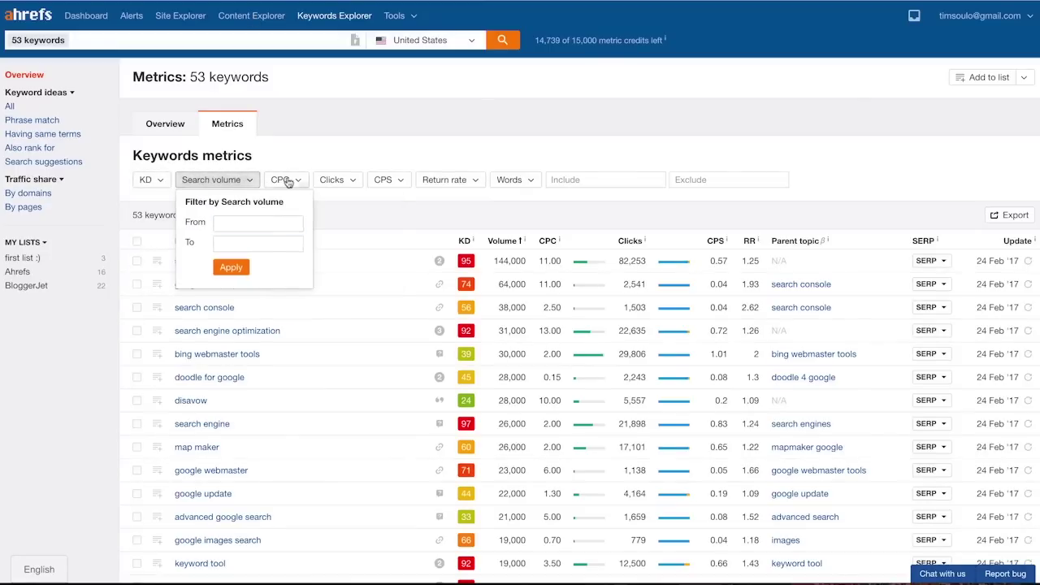
left_click(284, 180)
left_click(333, 180)
Step: Select the keywords google search console, search engine optimization and doodle for google
left_click(350, 155)
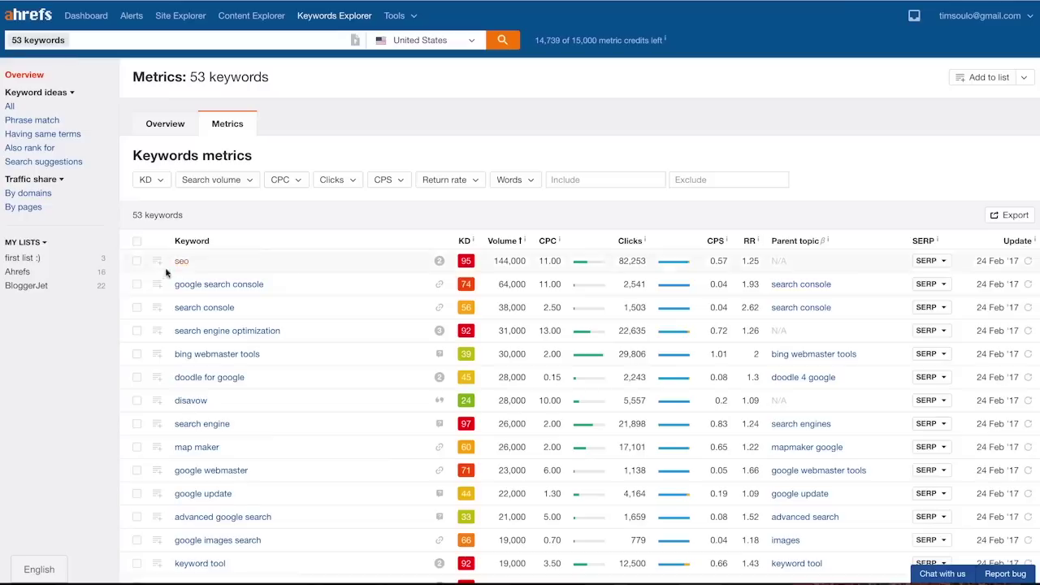
left_click(137, 284)
left_click(137, 331)
left_click(137, 377)
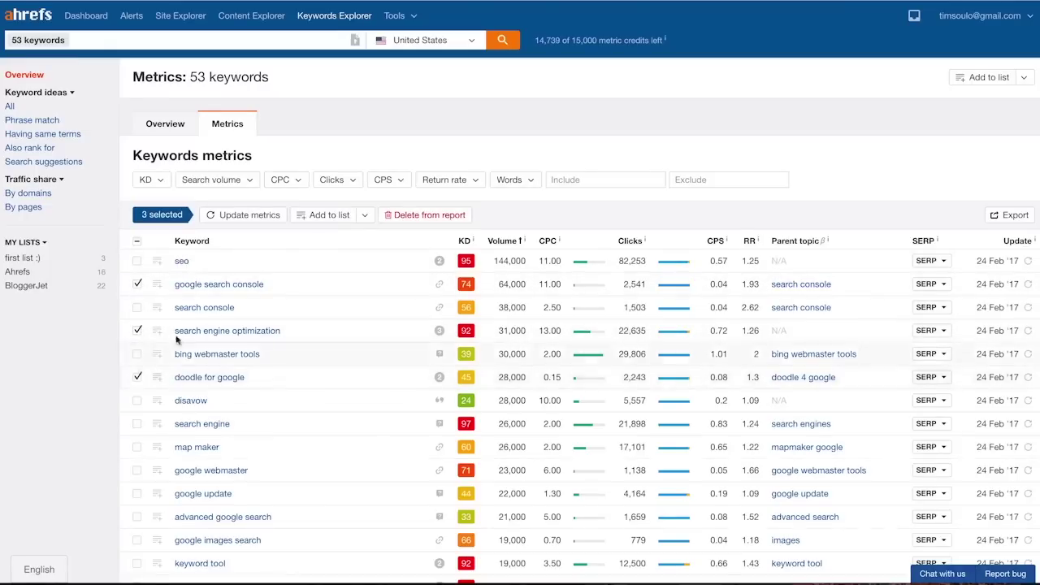
Step: Create a keyword list named 'new list' and add the three selected keywords to it
left_click(365, 216)
left_click(335, 317)
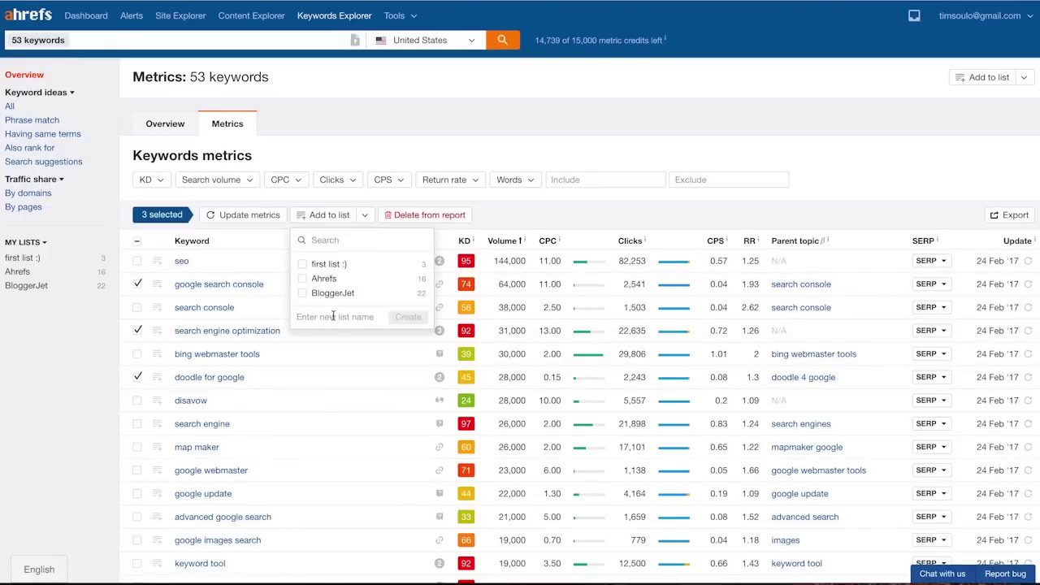
type("new list")
left_click(418, 320)
left_click(390, 357)
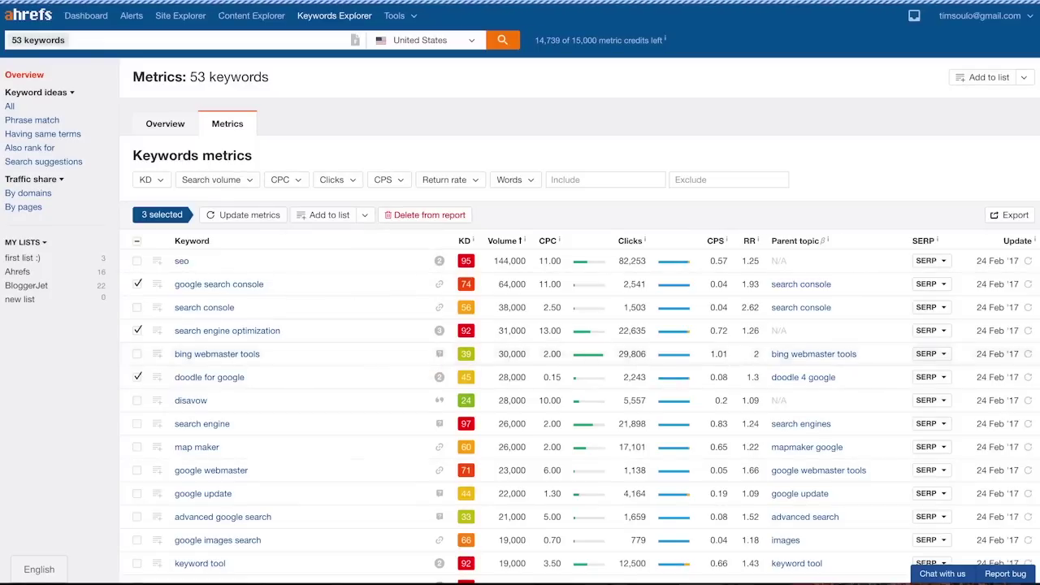